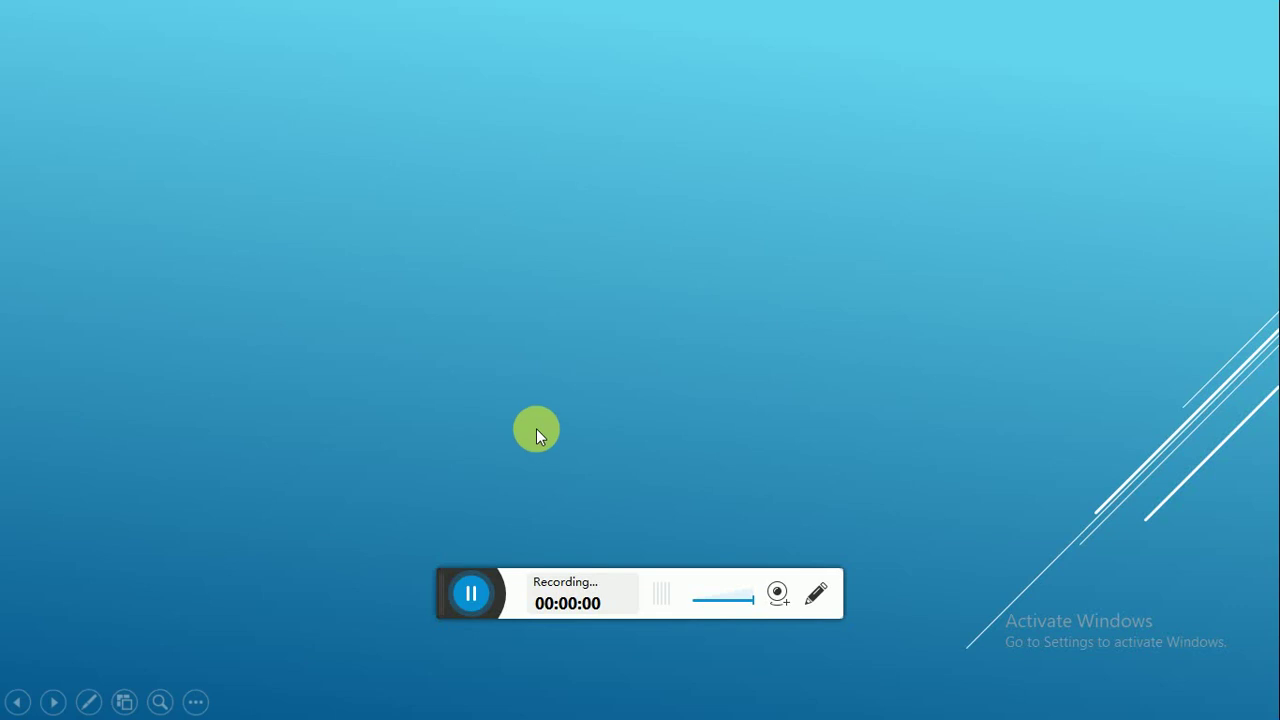
Advance the slideshow from the blank slide to the Excel title and intro slides.
left_click_drag(448, 593, 713, 678)
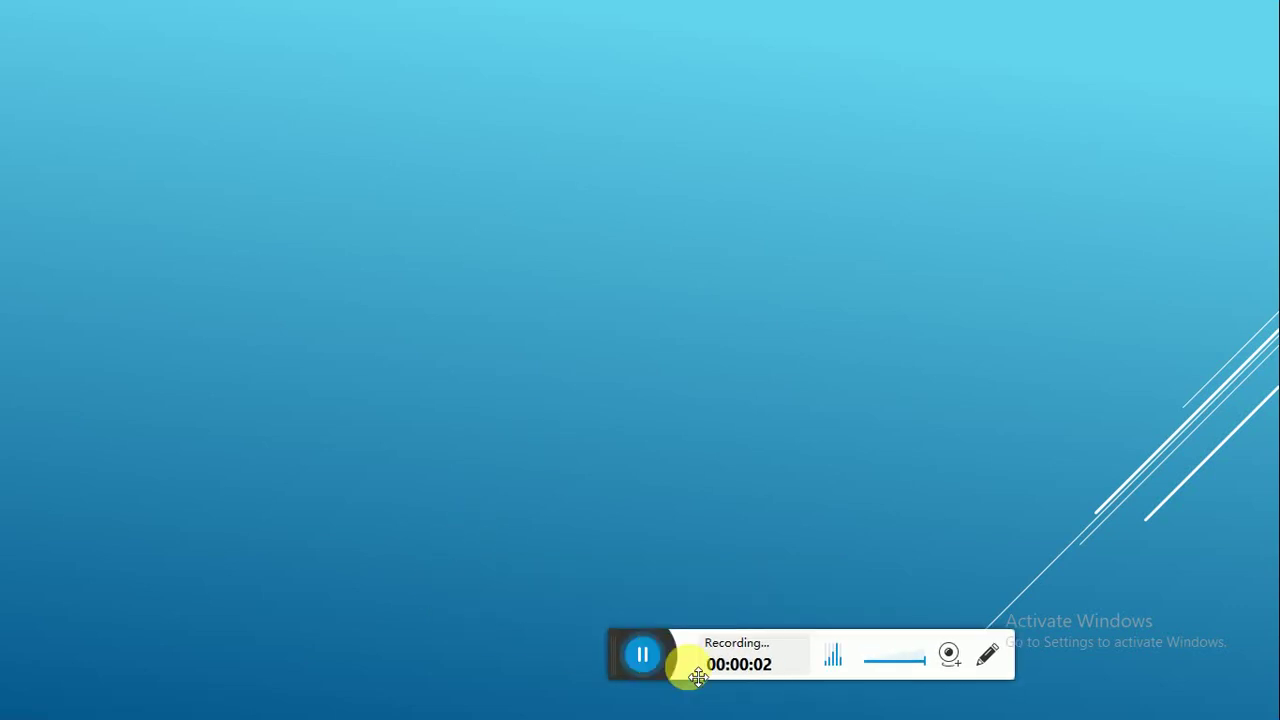
left_click(583, 705)
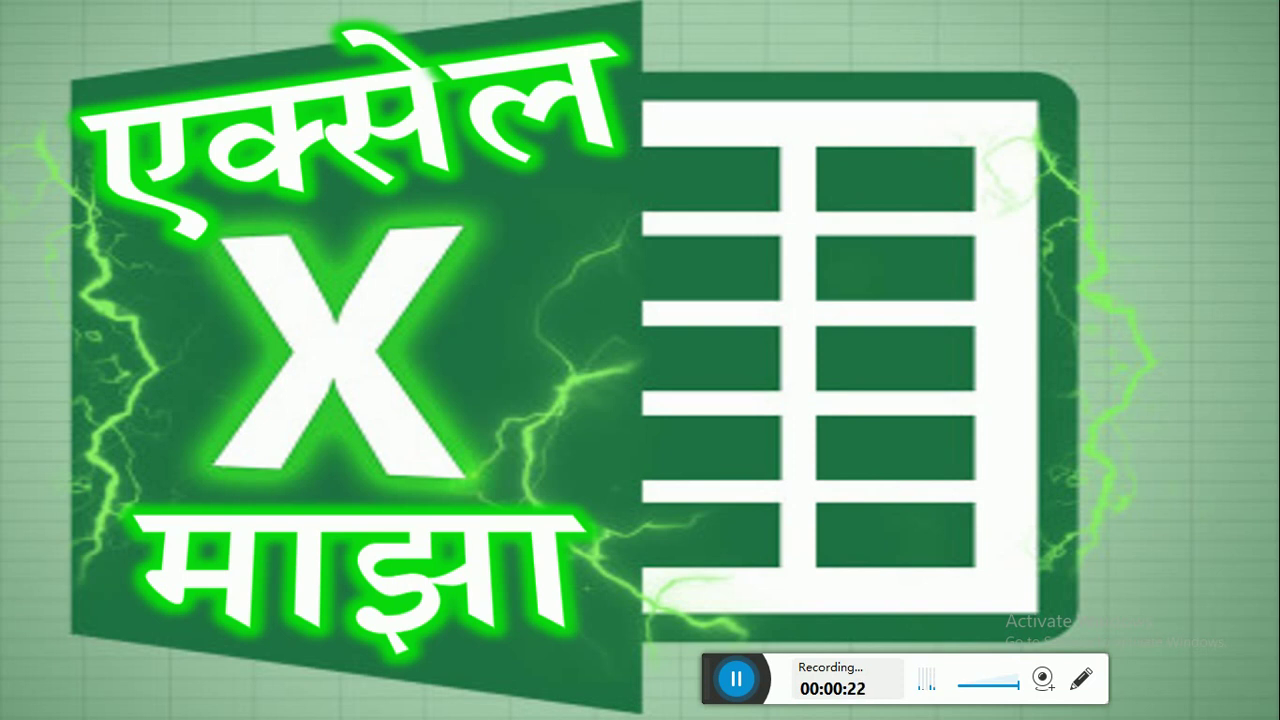
key("Right")
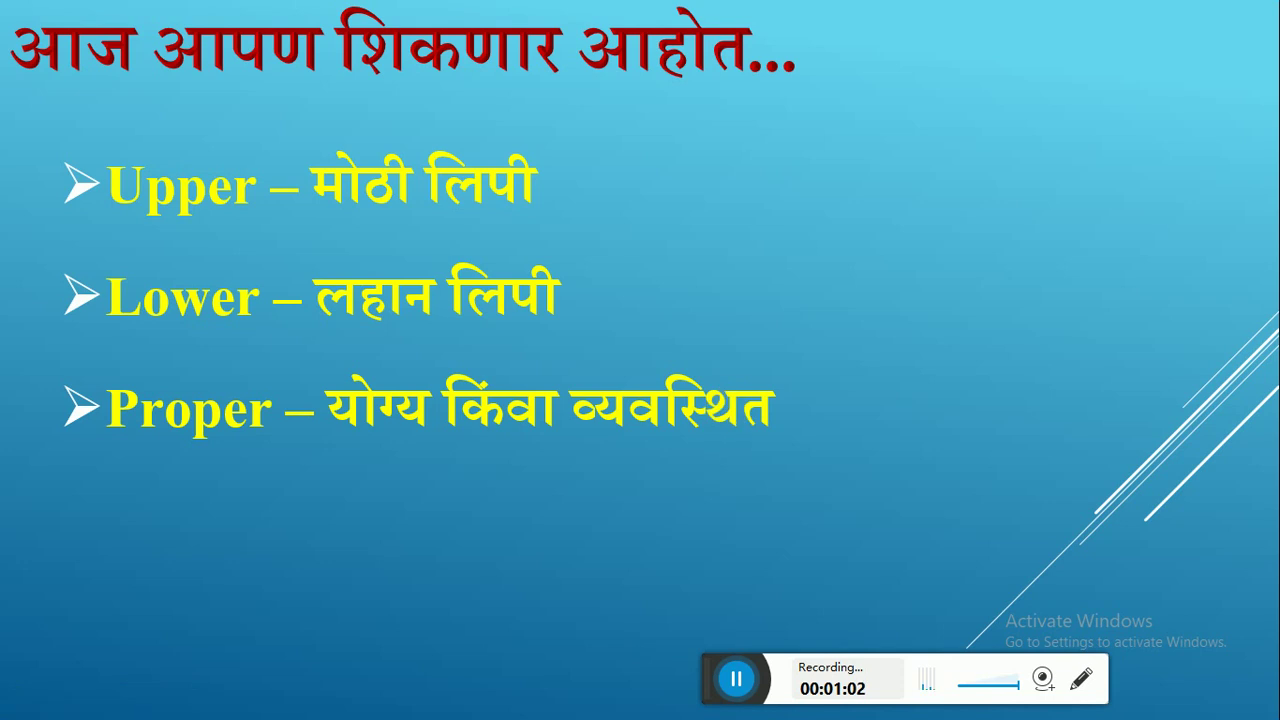
Switch to the 'Upper, Lower and Proper' workbook and select the first writer name in C7.
key("alt+Tab")
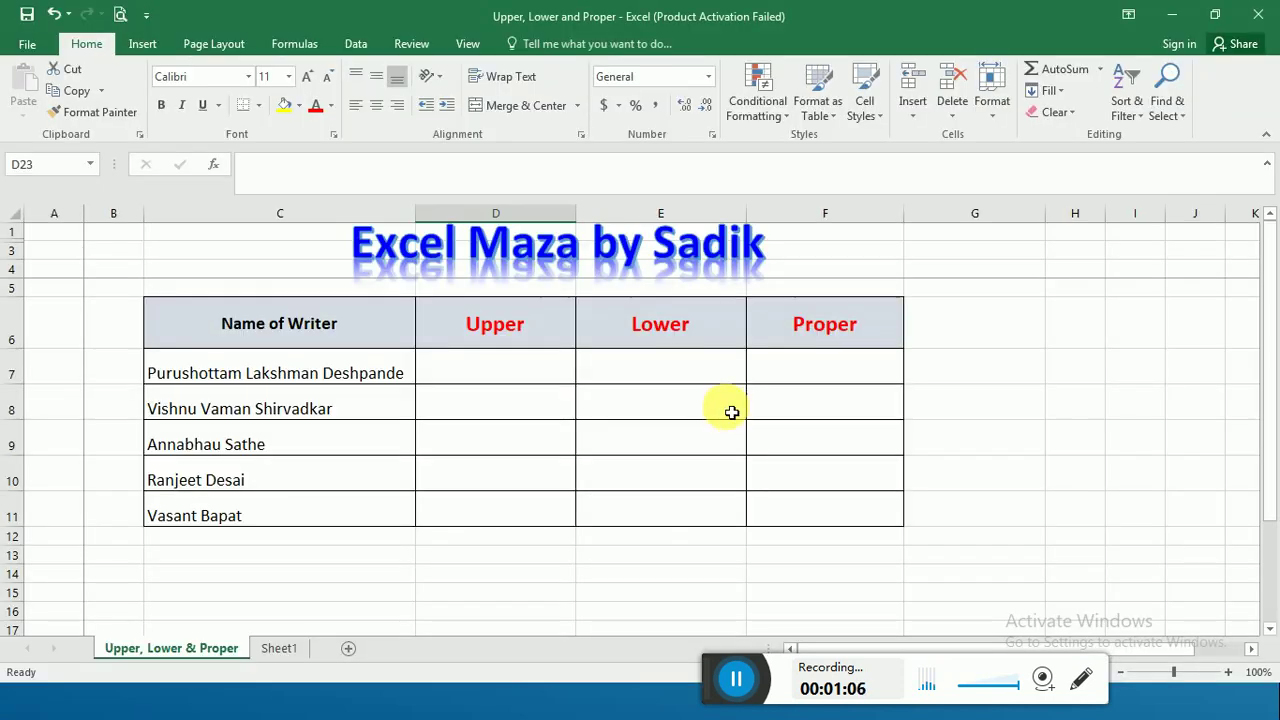
left_click(320, 381)
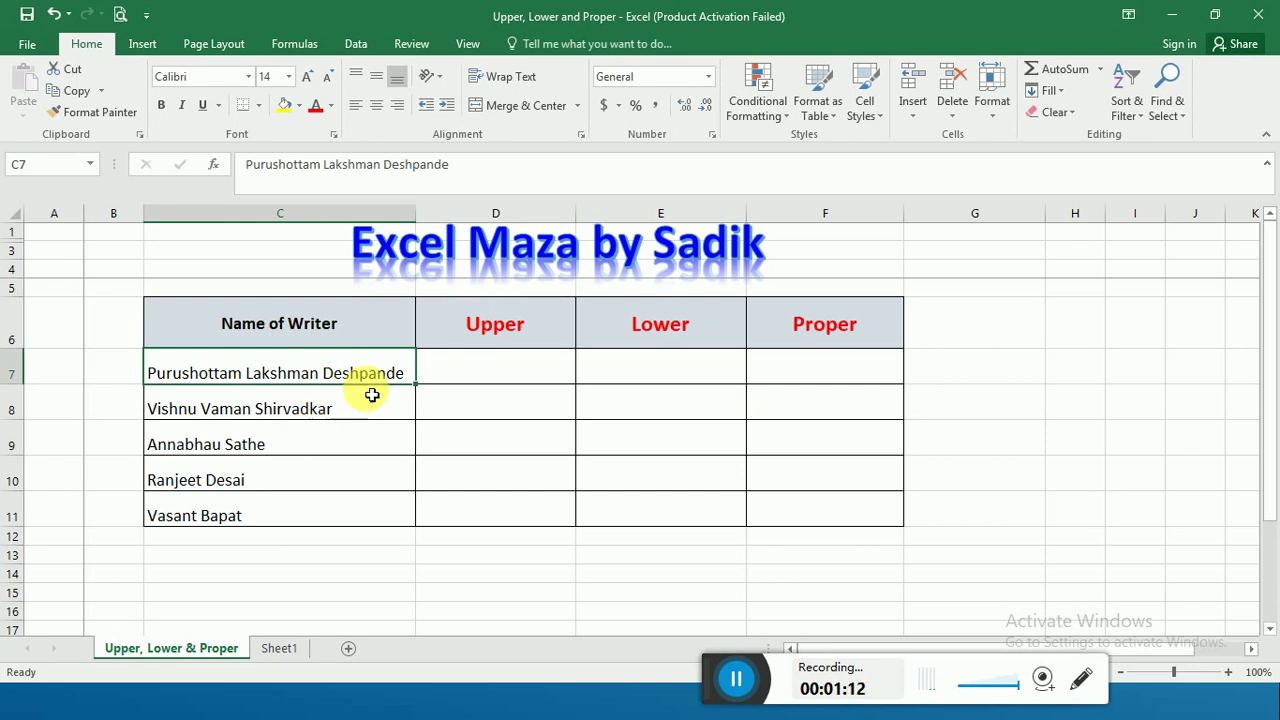
left_click(472, 362)
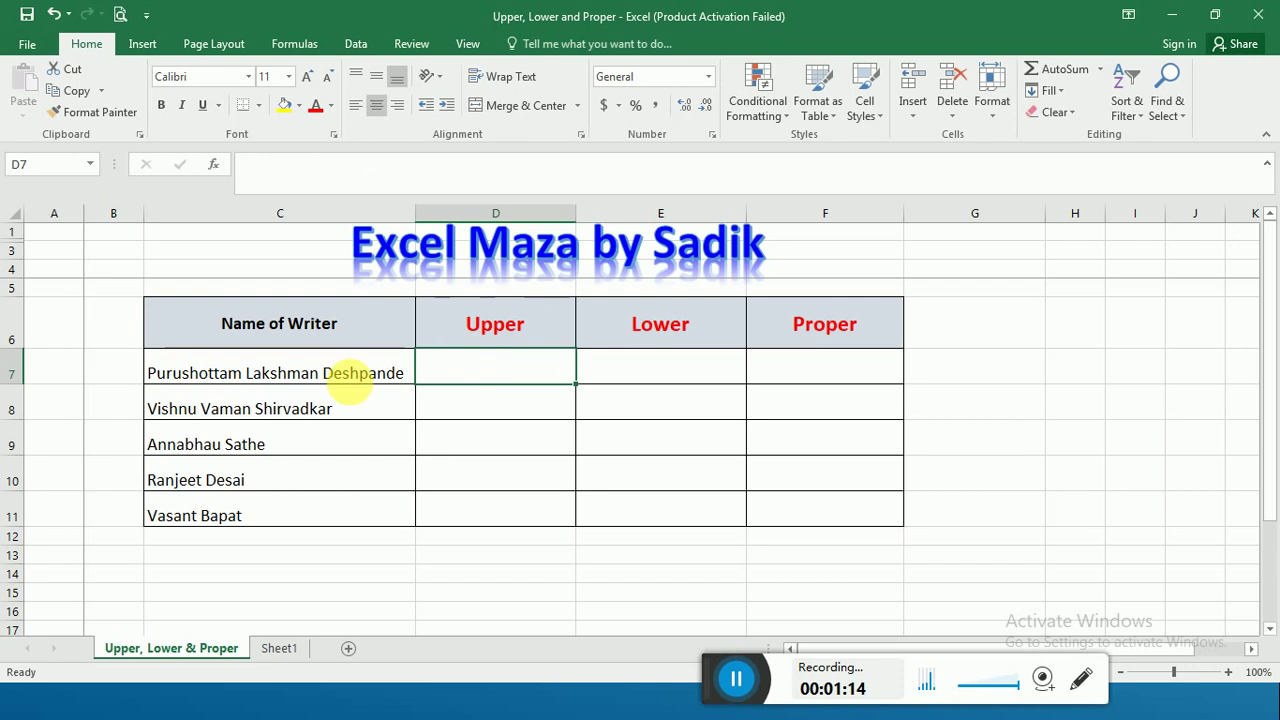
left_click(337, 372)
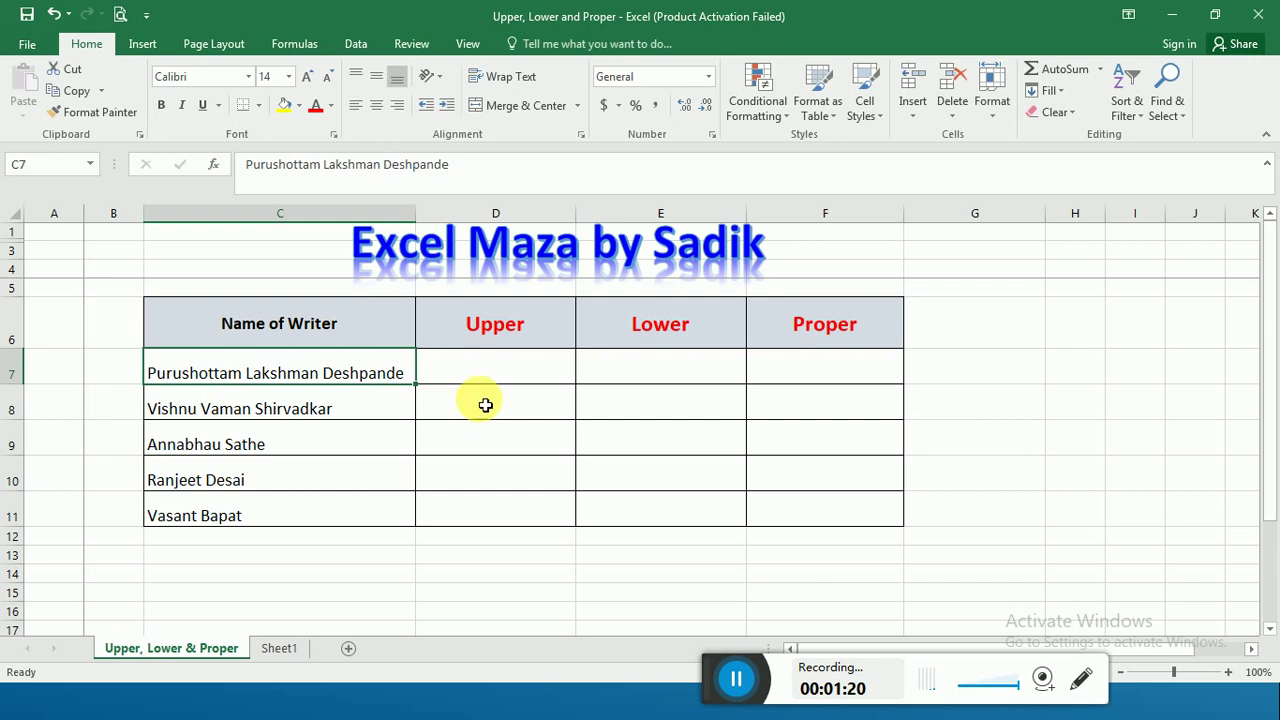
left_click(529, 365)
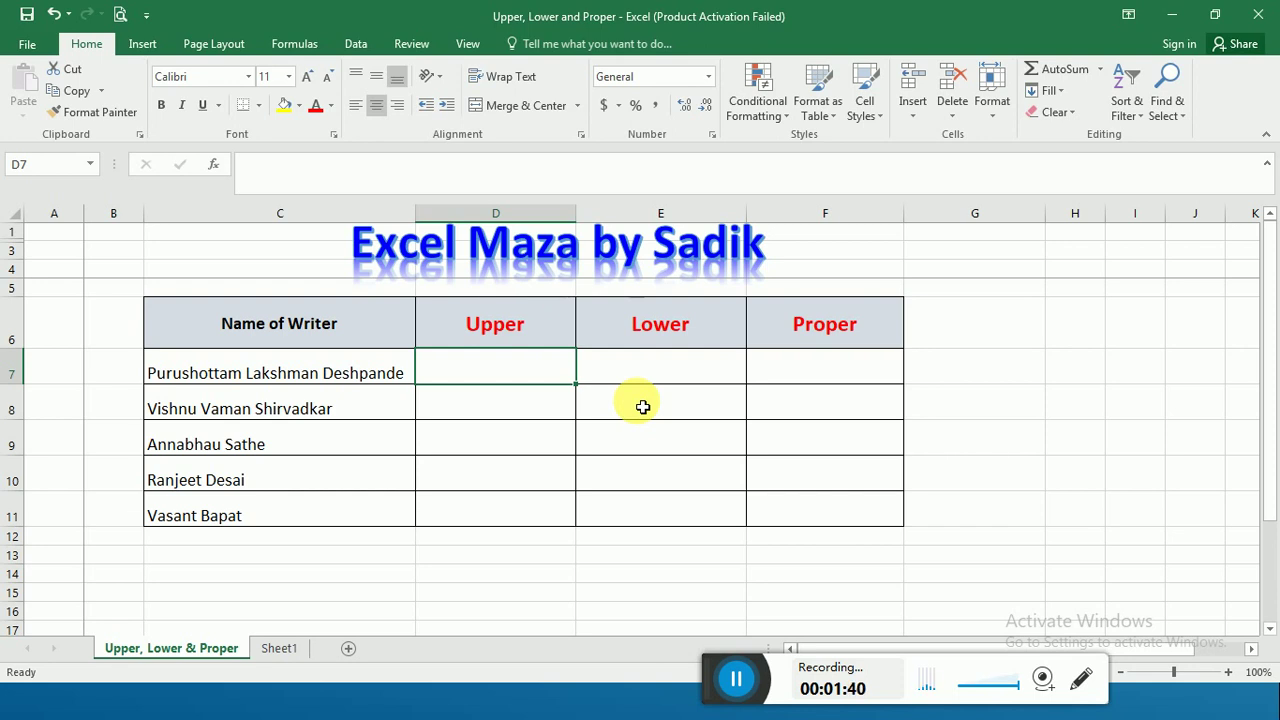
left_click(235, 374)
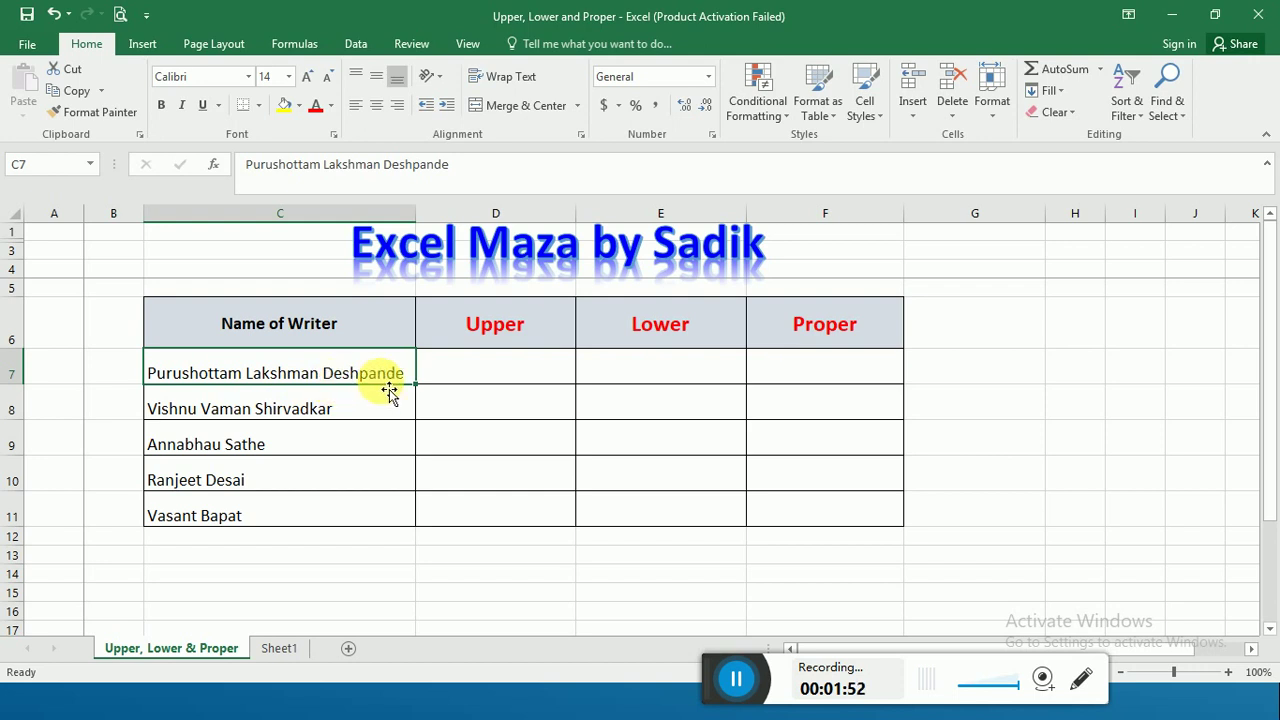
left_click(458, 376)
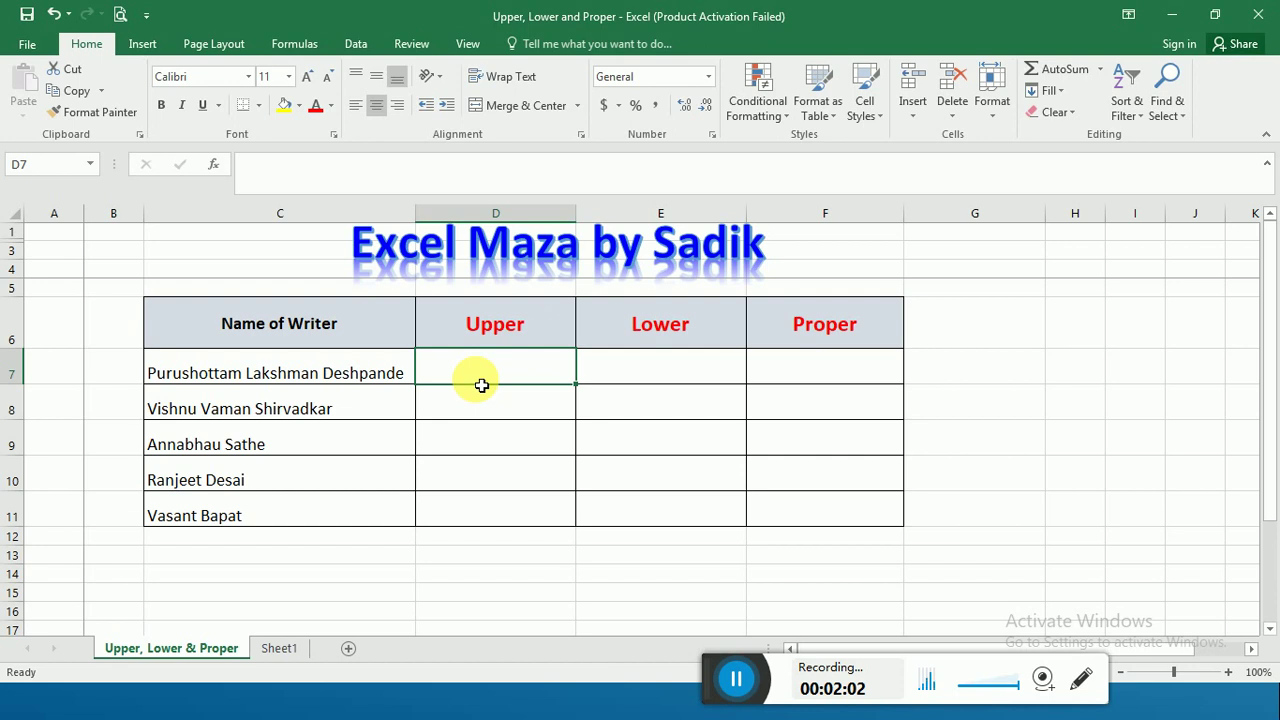
Enter =Upper(C7) in D7 so the first writer's name appears in capitals.
type("=")
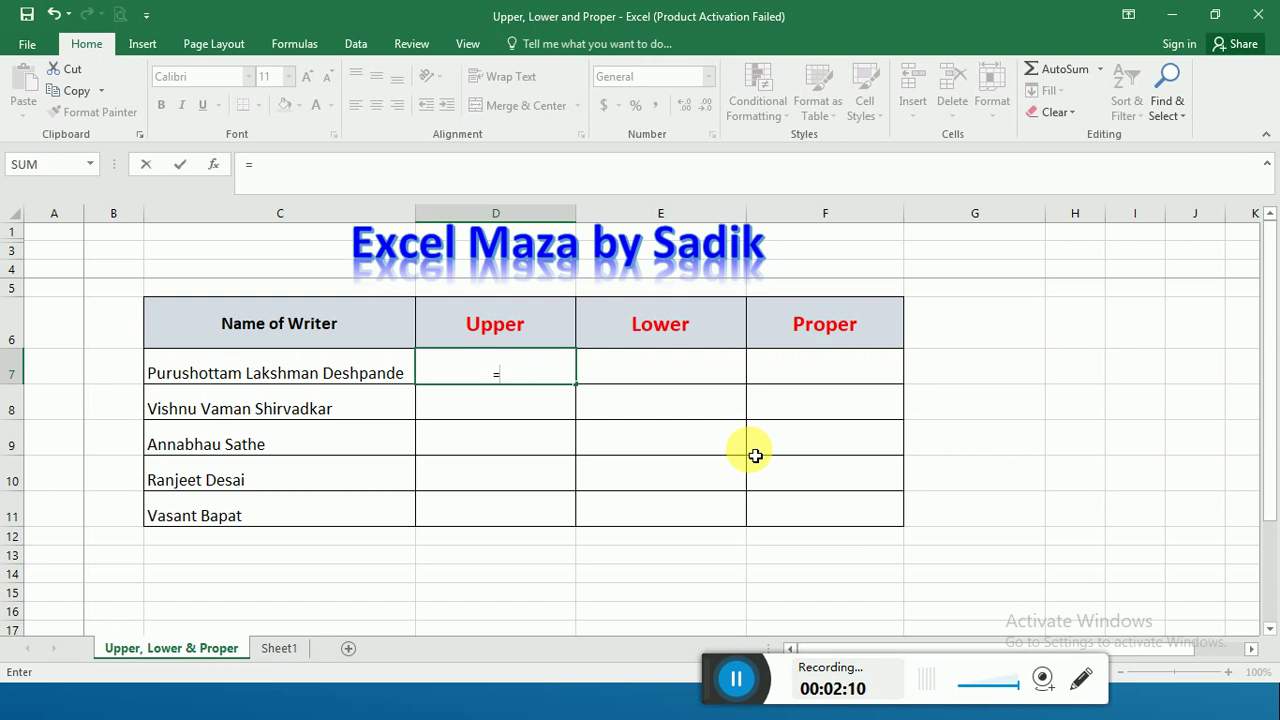
type("Upper")
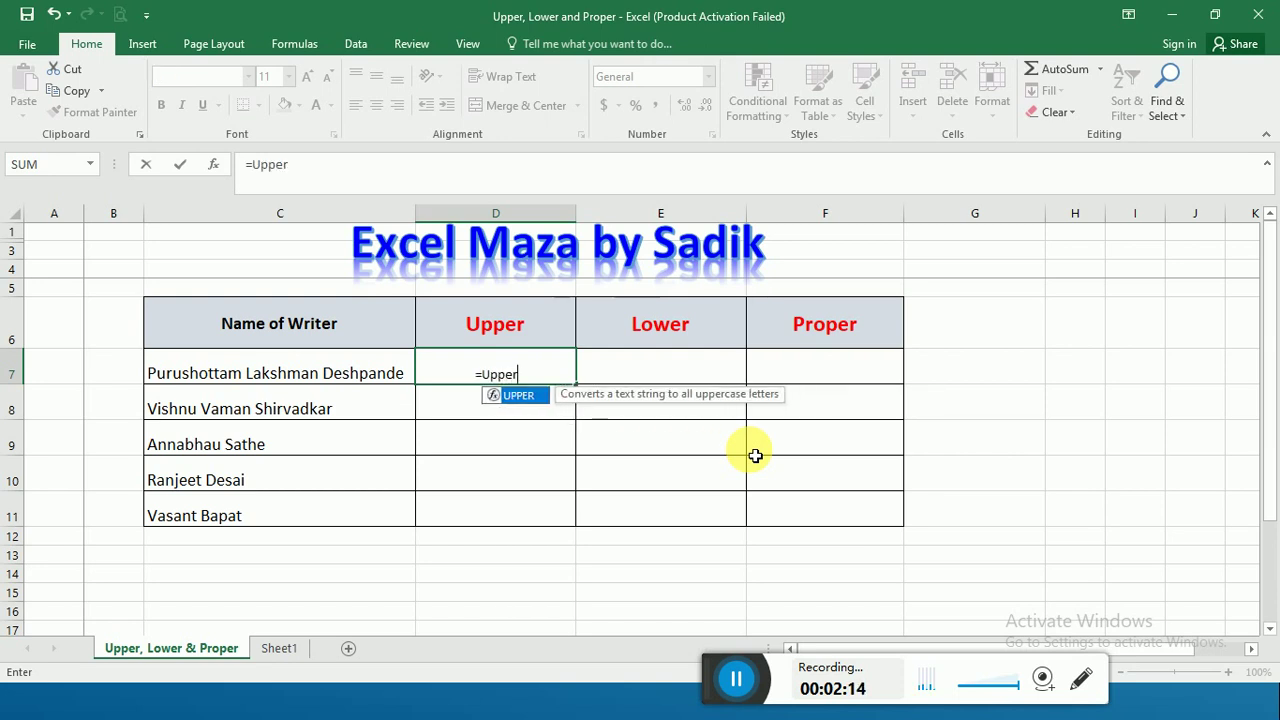
type("(")
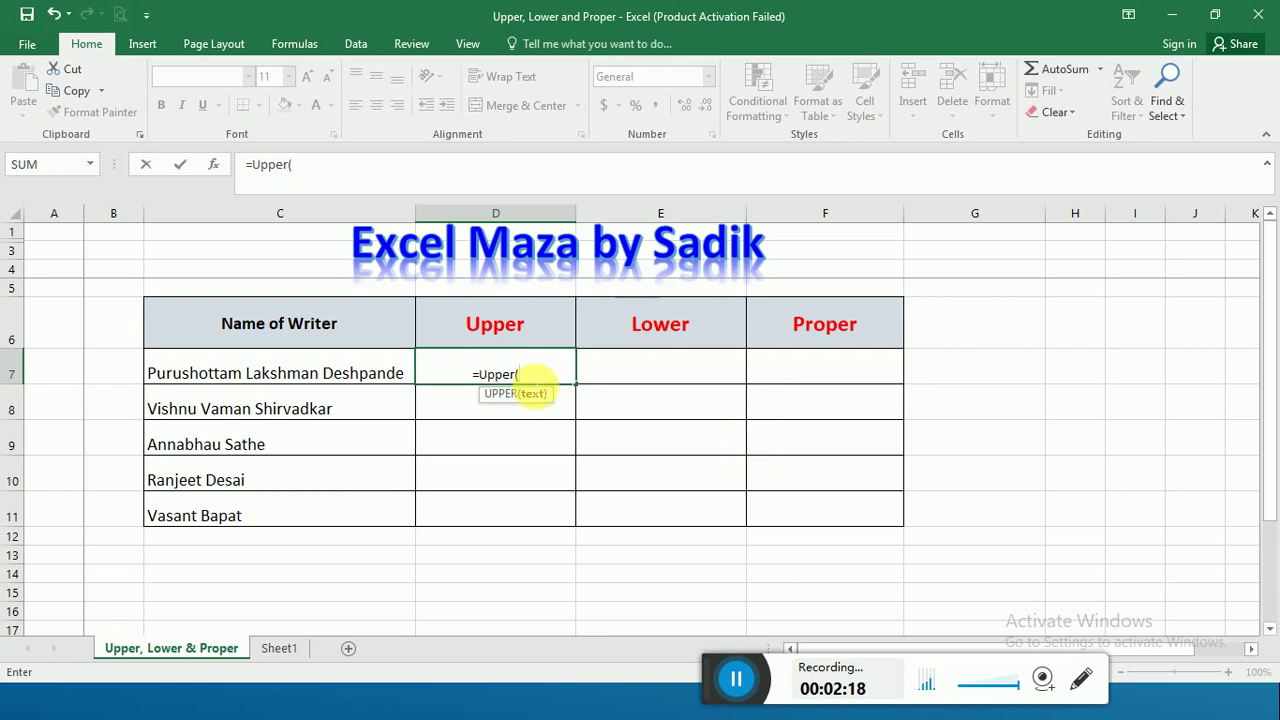
left_click(378, 373)
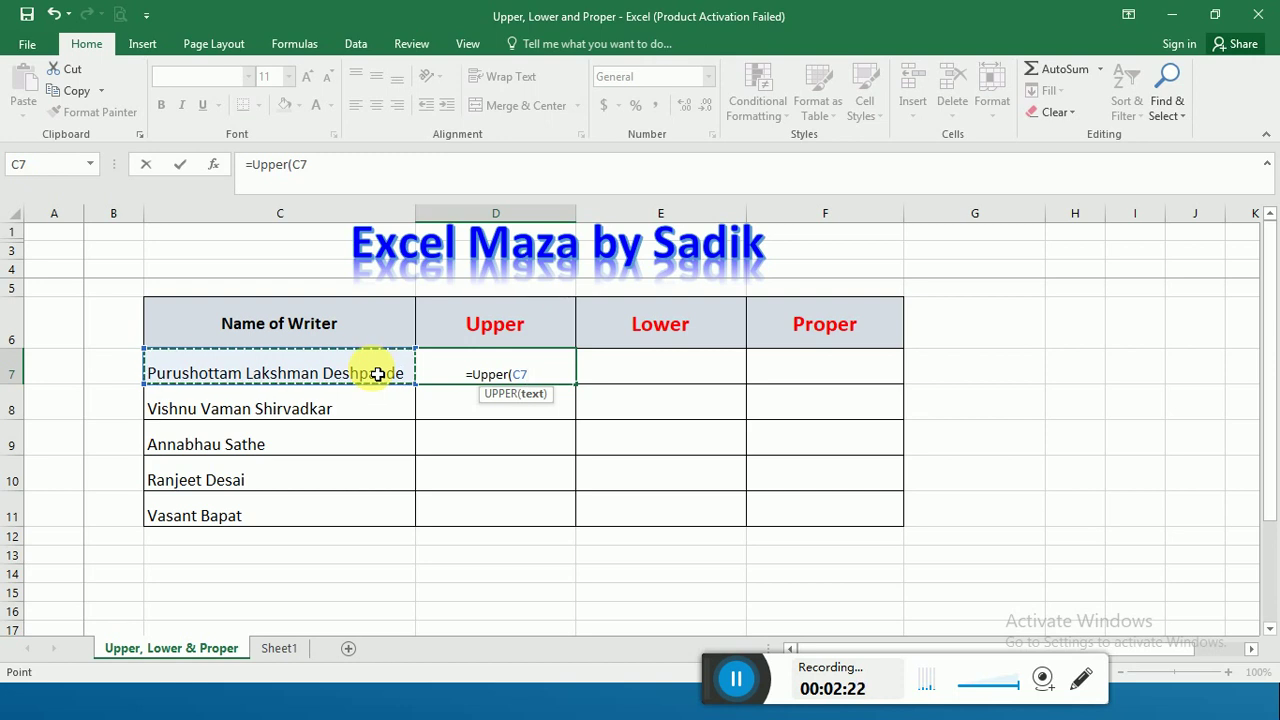
type(")")
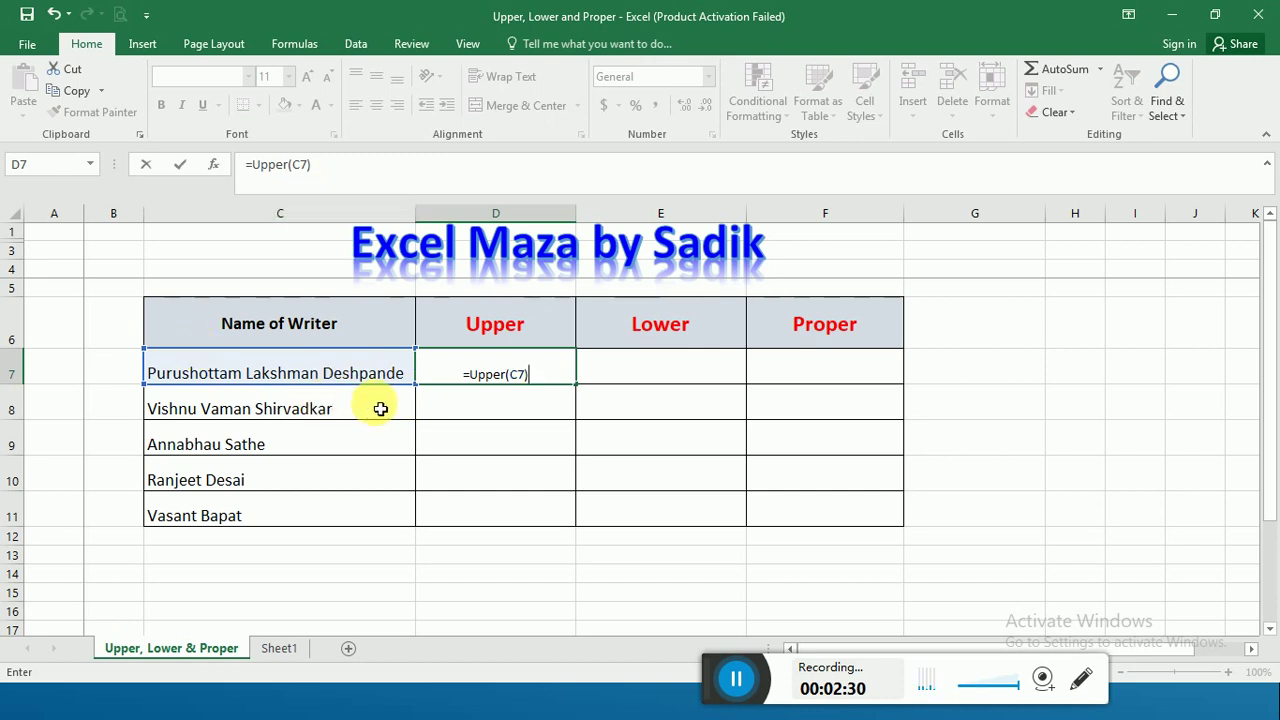
key("Return")
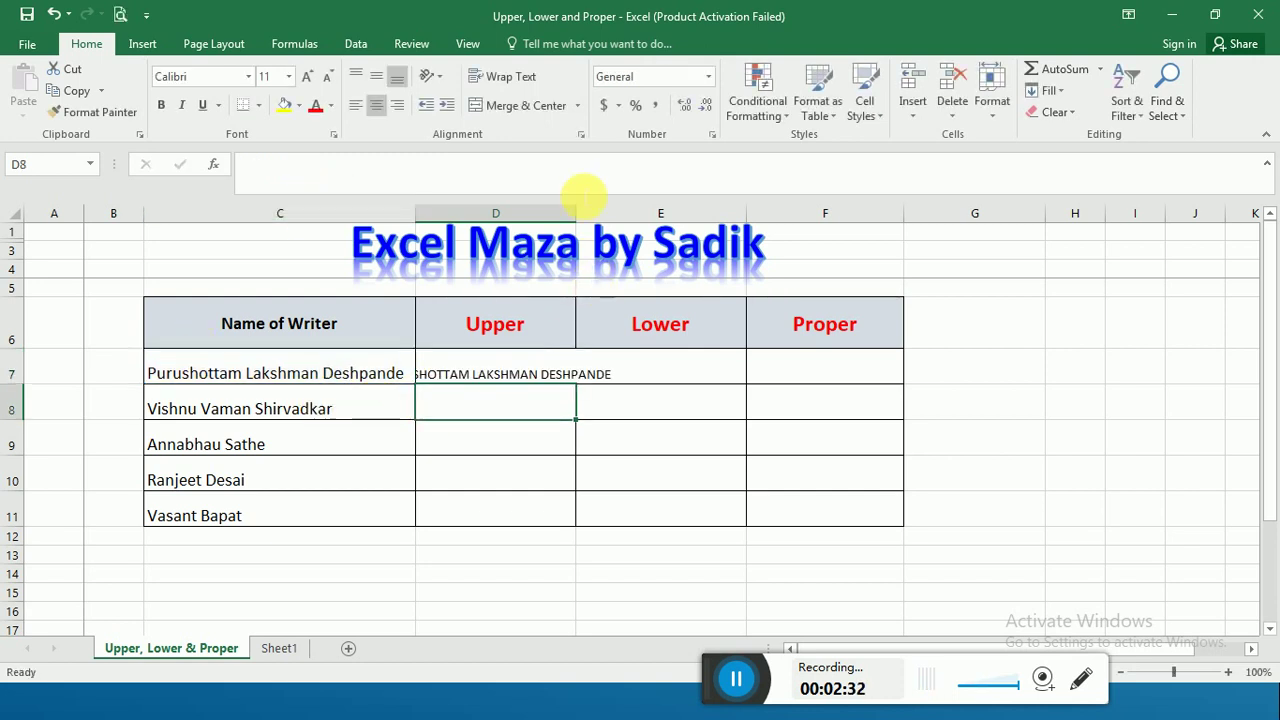
Autofit column D, fill the UPPER formula down to D11, and left-align the names.
double_click(576, 214)
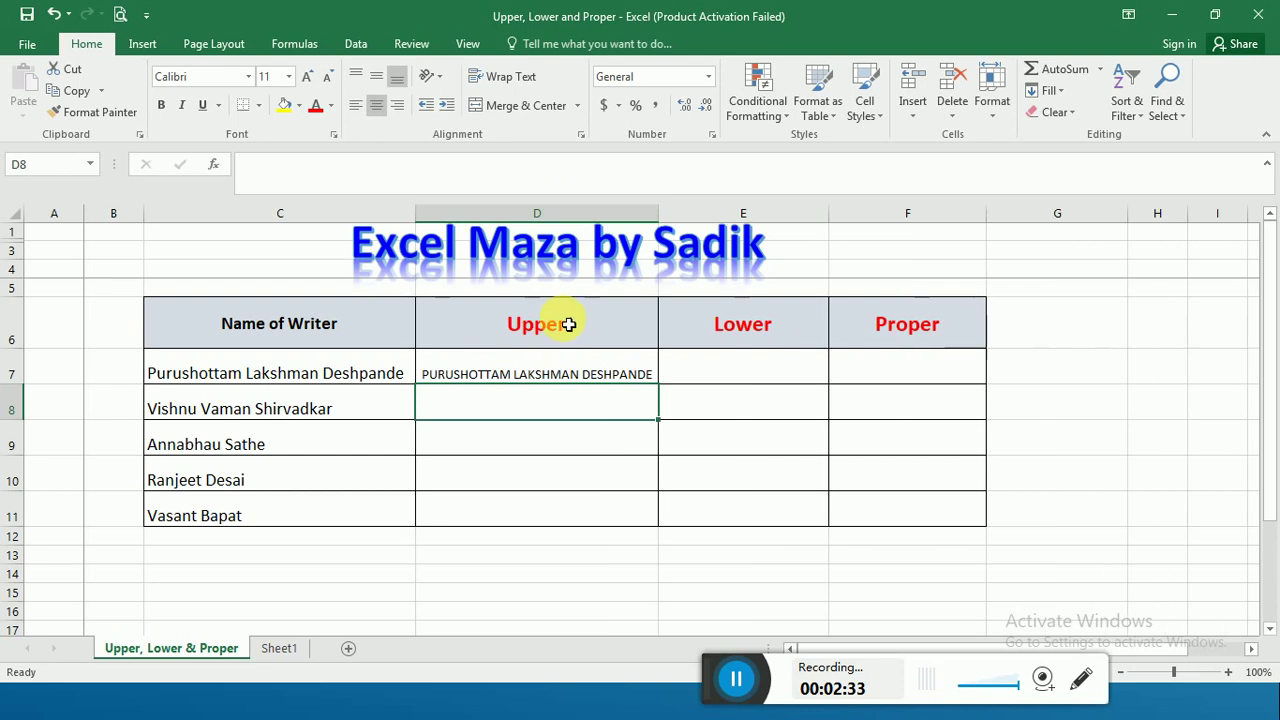
left_click(566, 375)
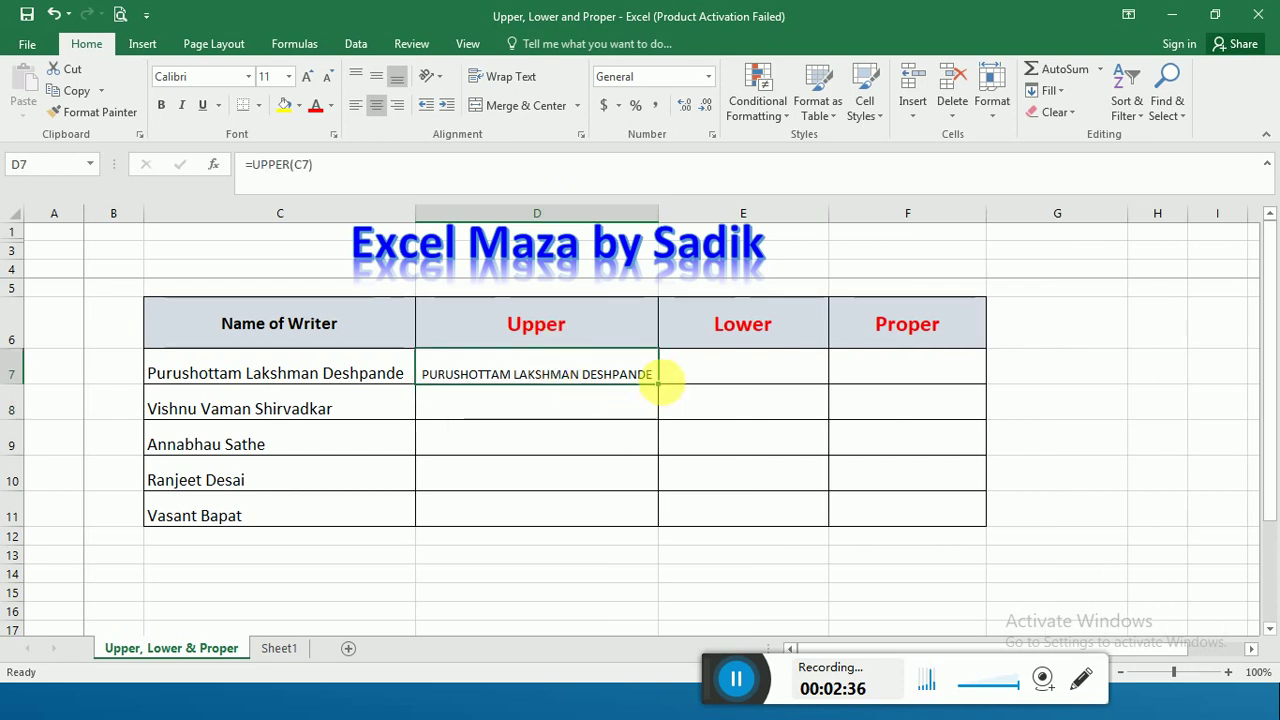
left_click_drag(657, 384, 658, 532)
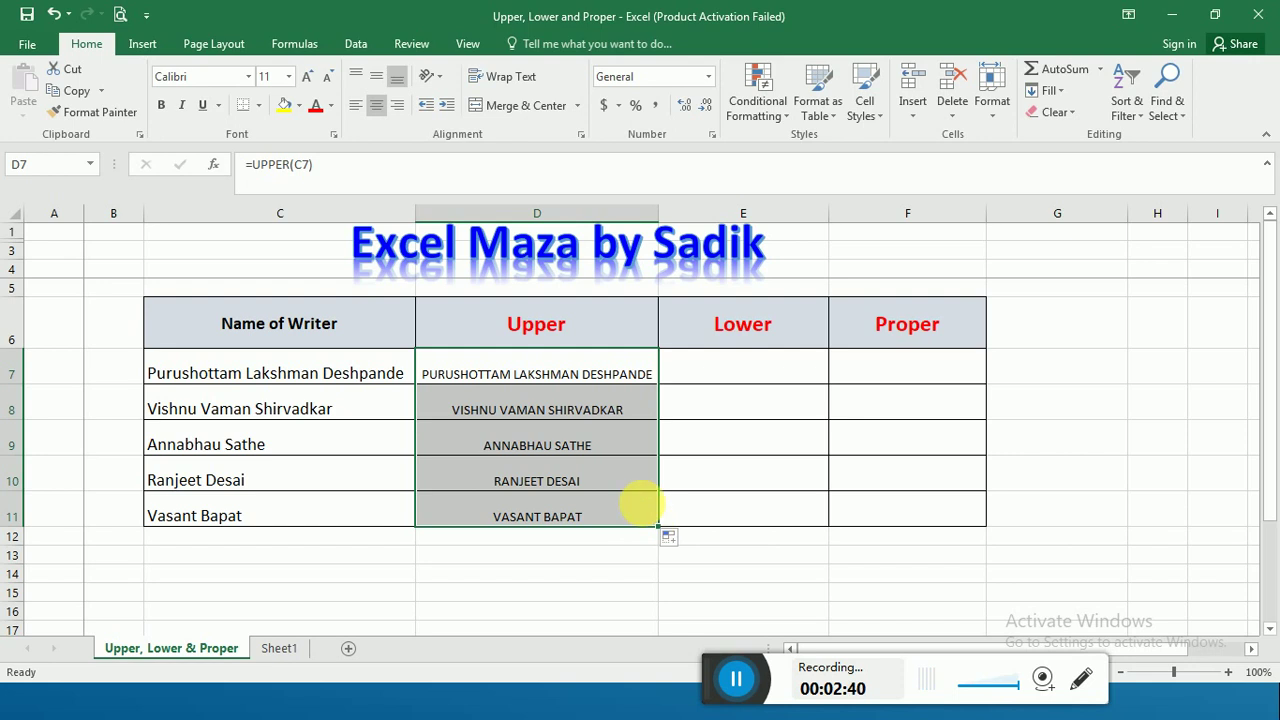
left_click(352, 107)
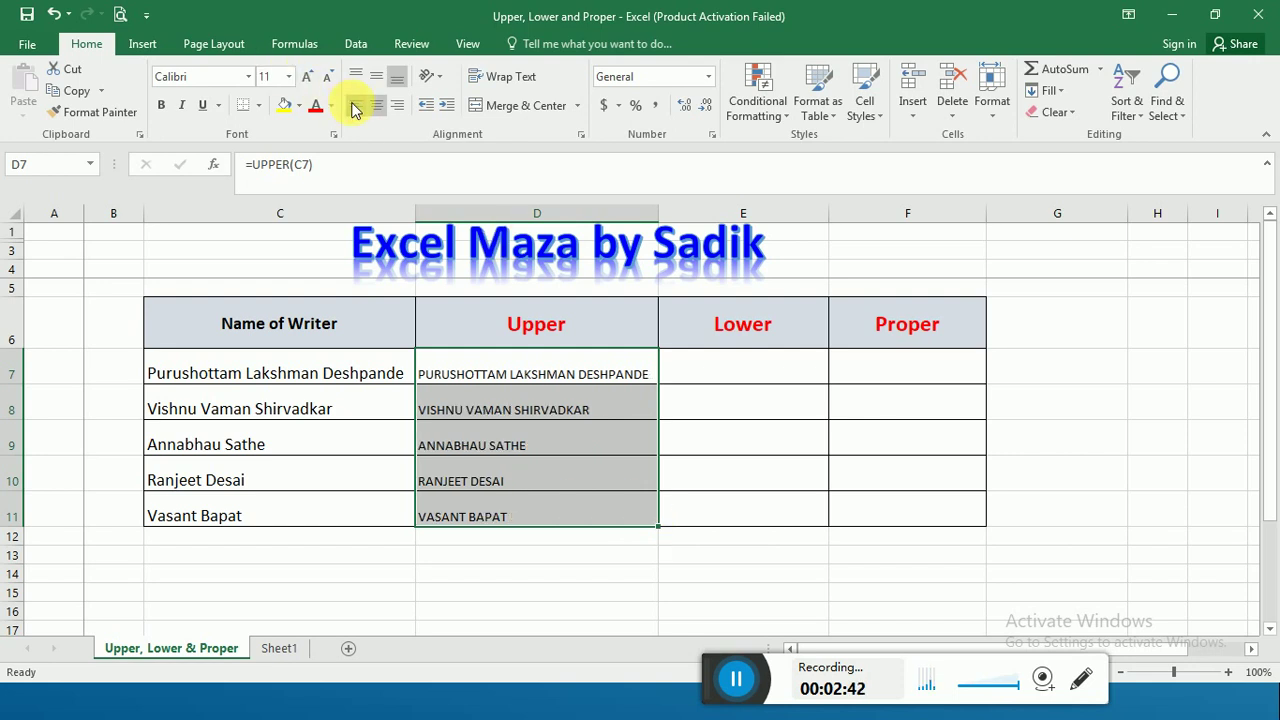
left_click(398, 111)
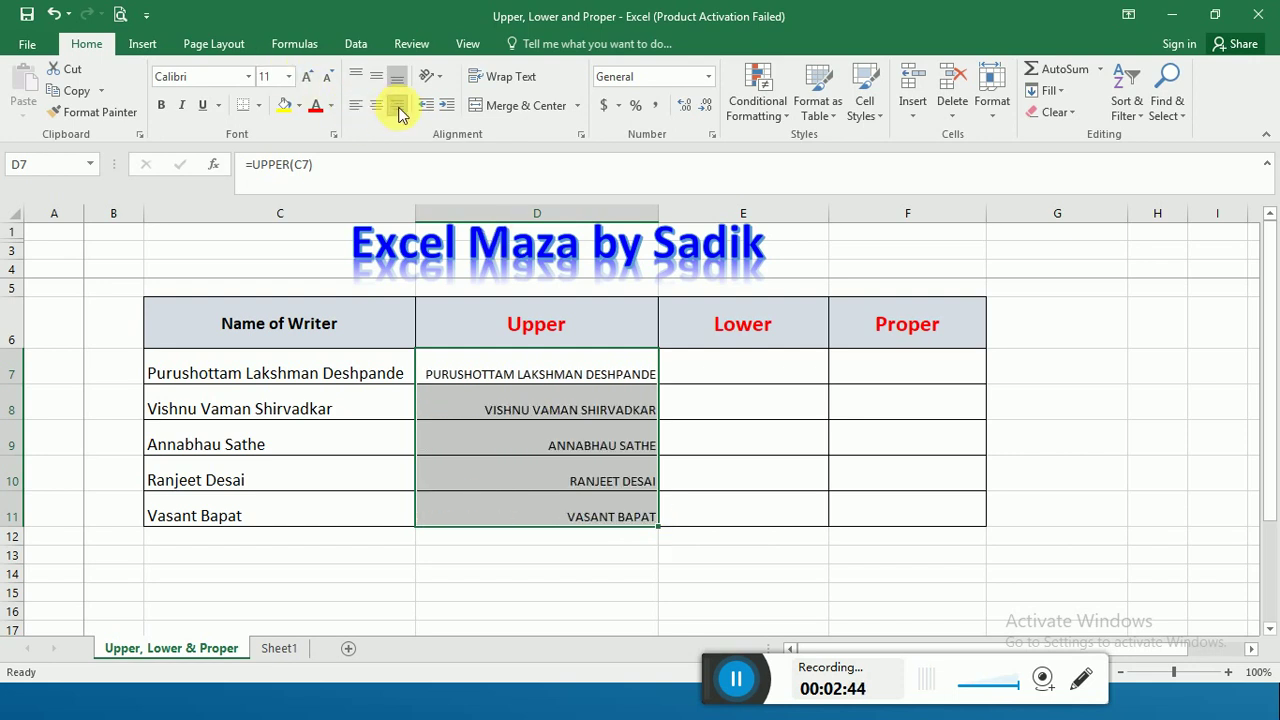
left_click(358, 108)
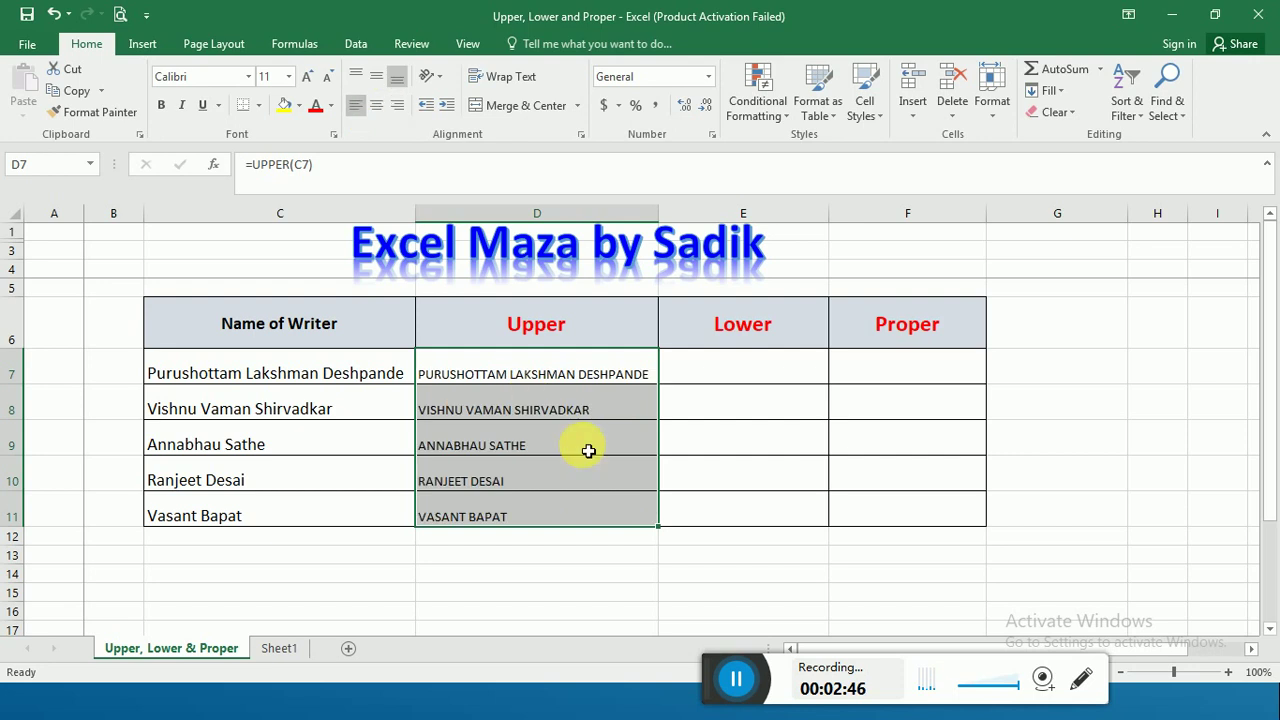
left_click(712, 447)
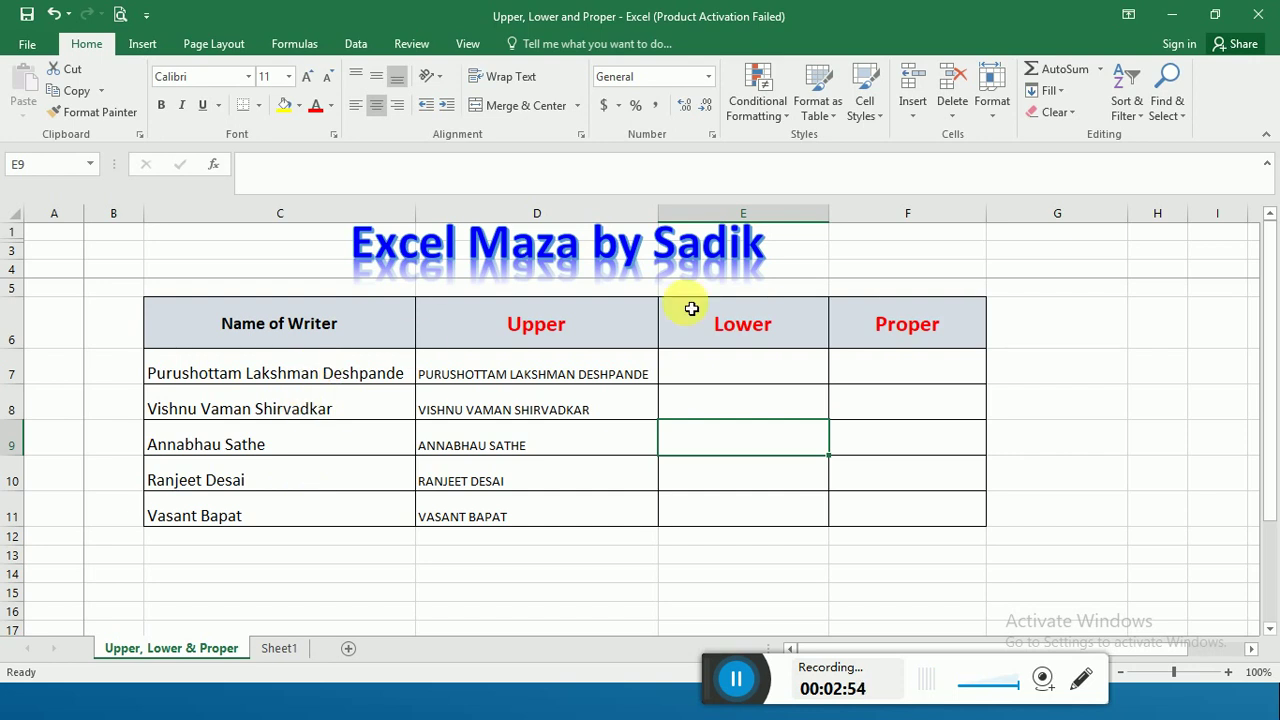
Begin a =Lower formula in E7, the first Lower cell.
left_click(730, 378)
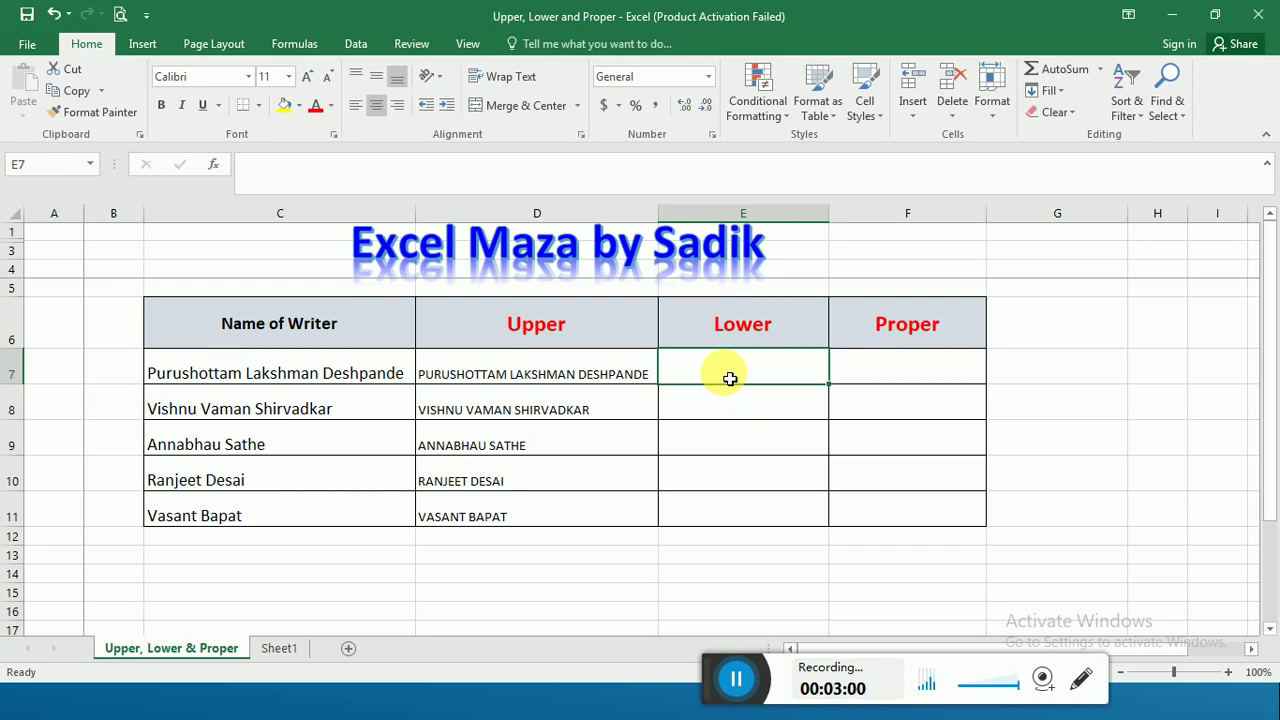
left_click(300, 376)
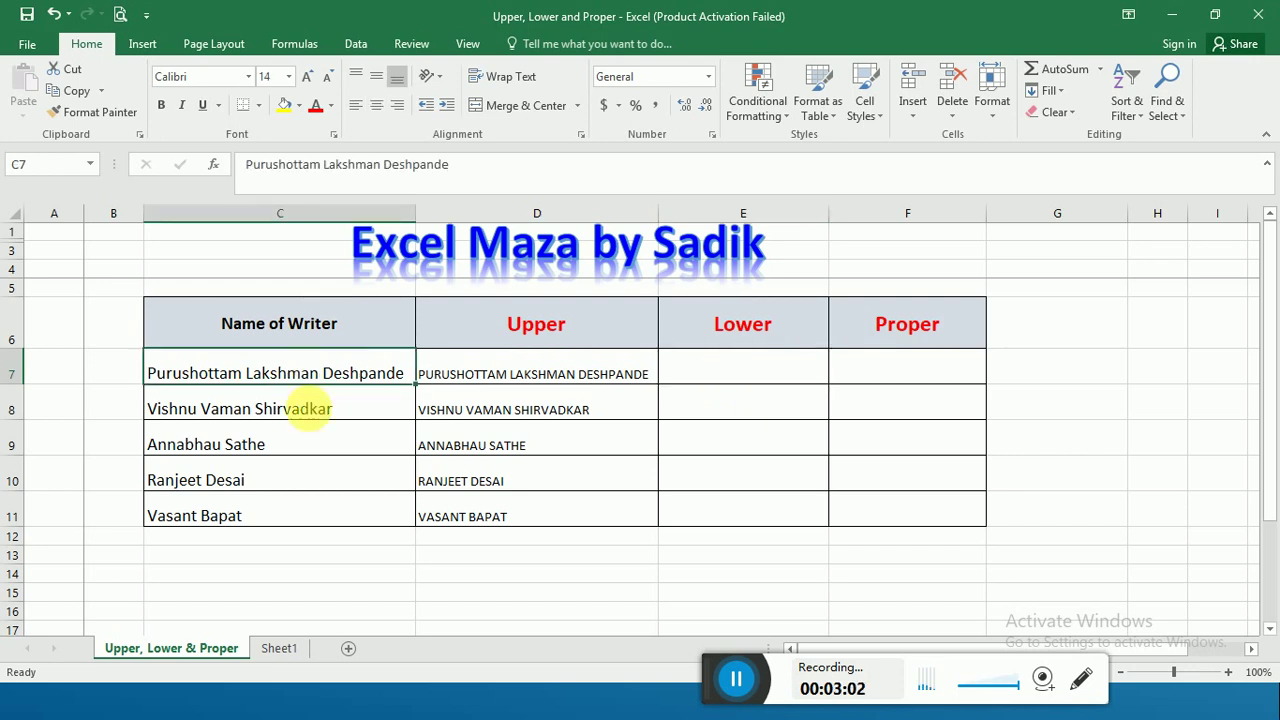
left_click(721, 379)
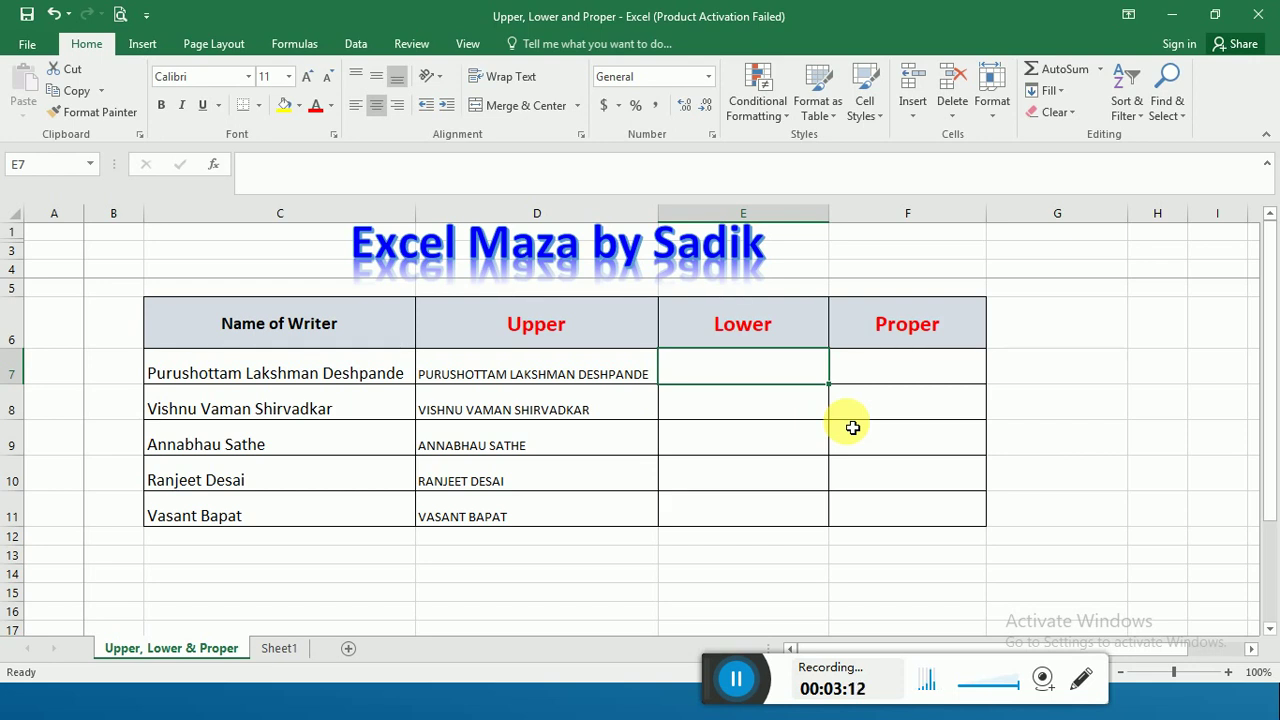
type("=")
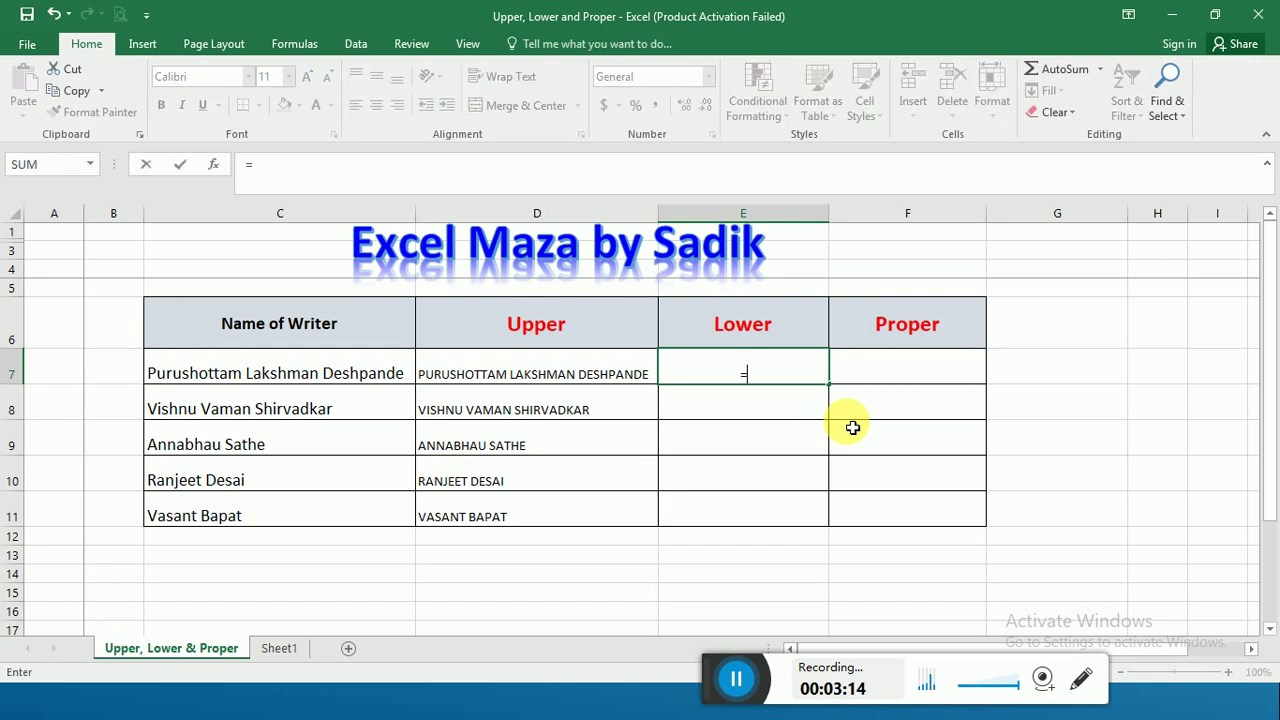
type("Lo")
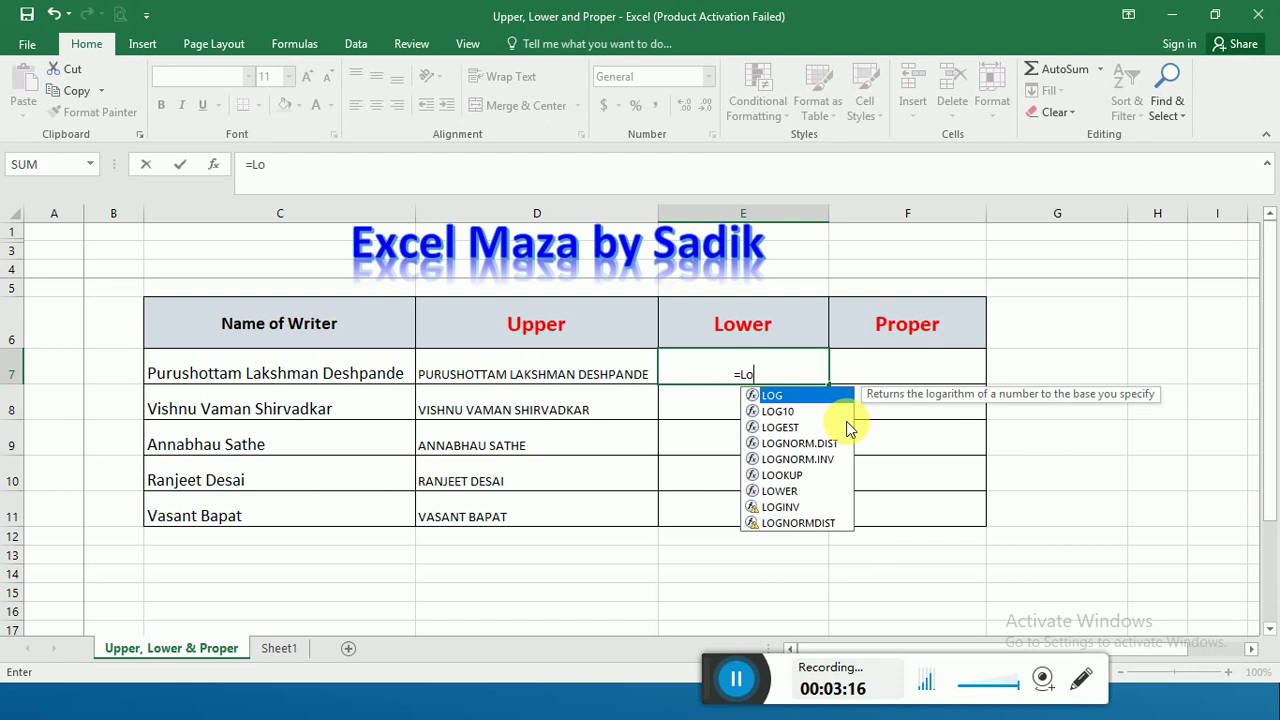
type("wer")
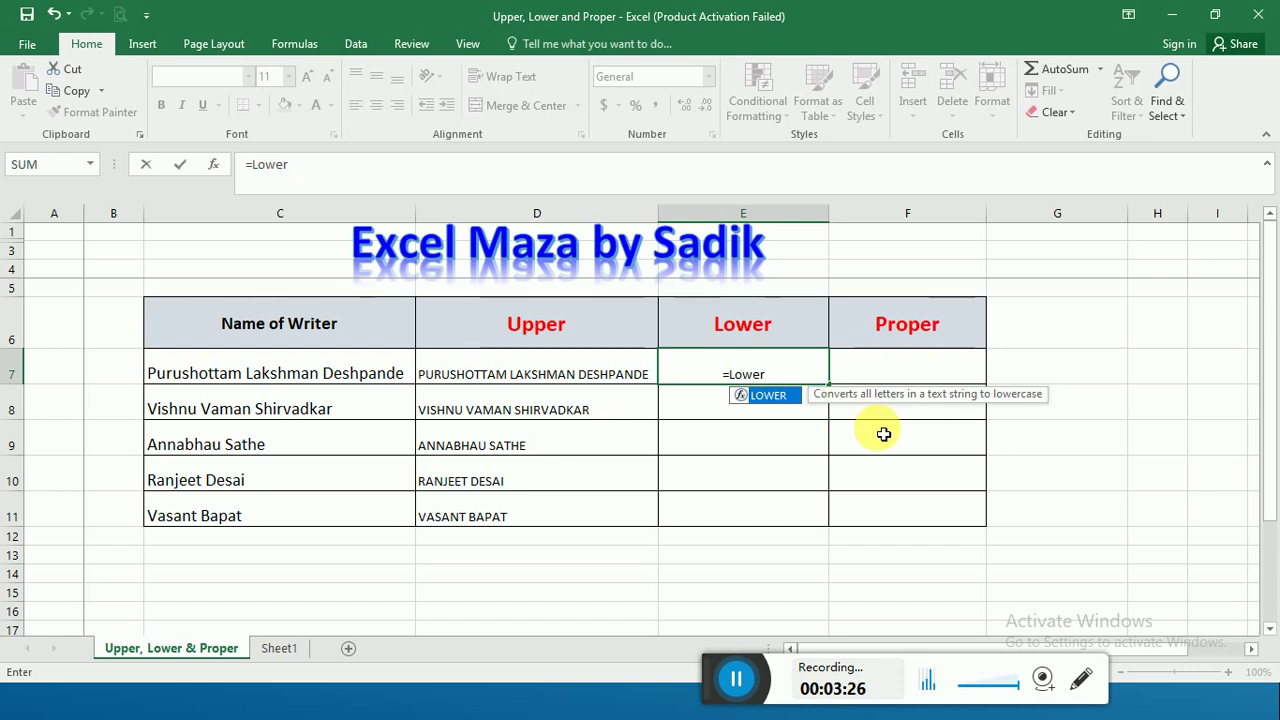
Complete =Lower(D7) in E7 and autofit column E to the lowercase name.
type("(")
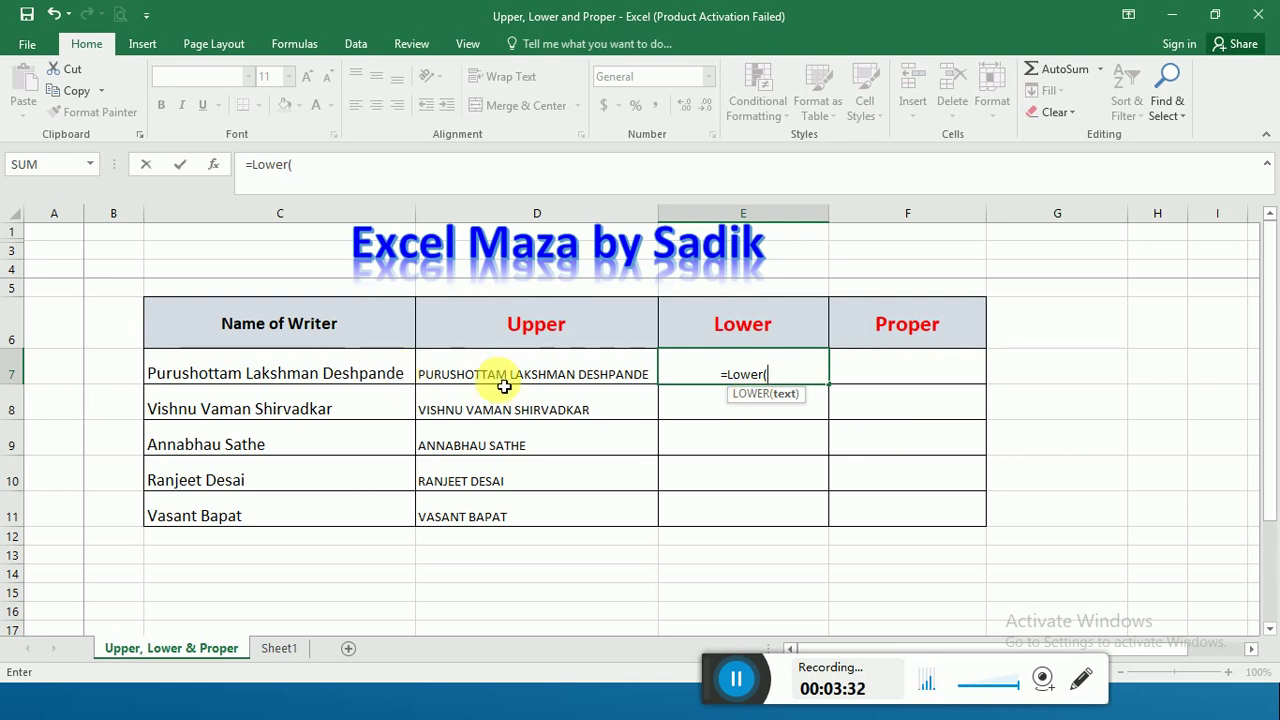
left_click(538, 380)
key("Return")
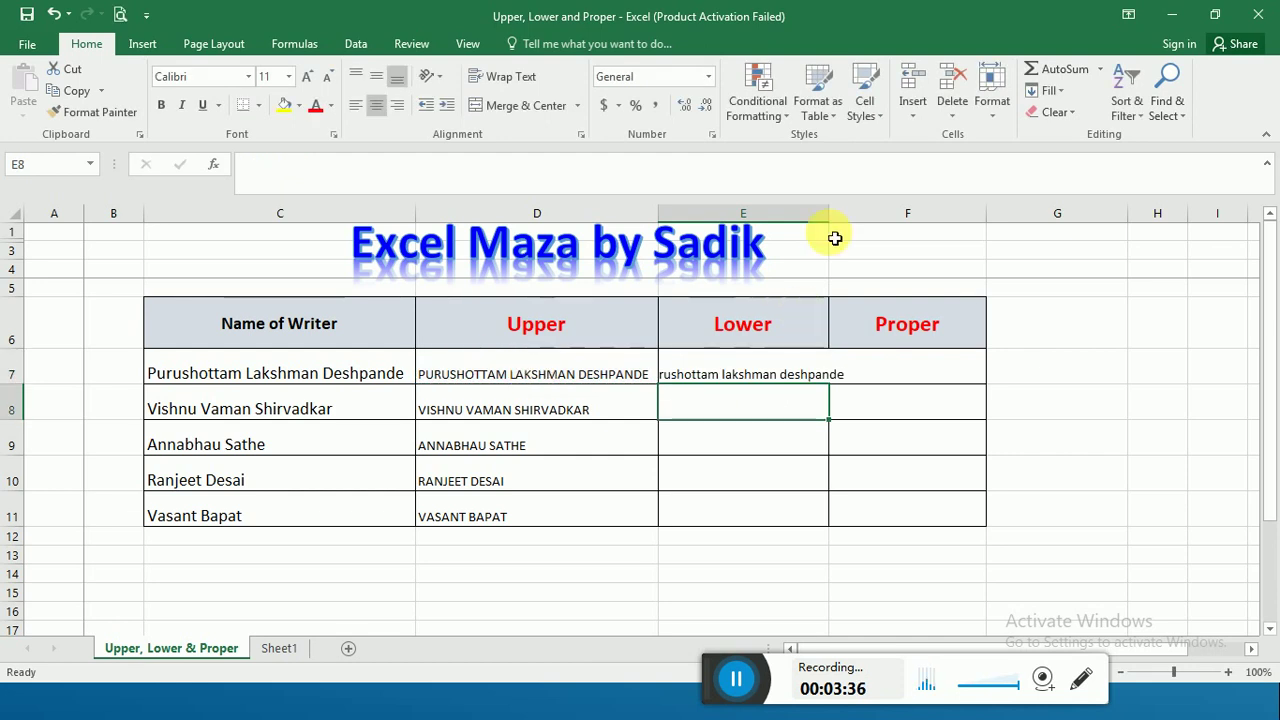
double_click(828, 217)
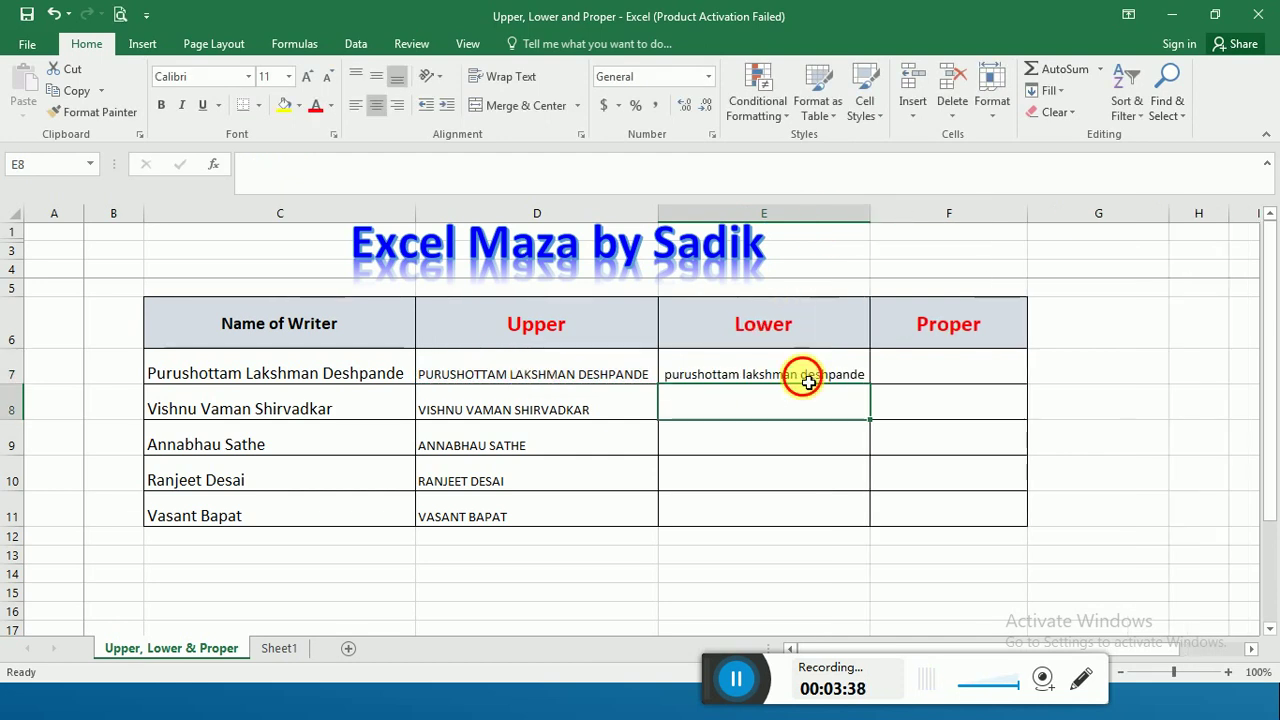
left_click(808, 373)
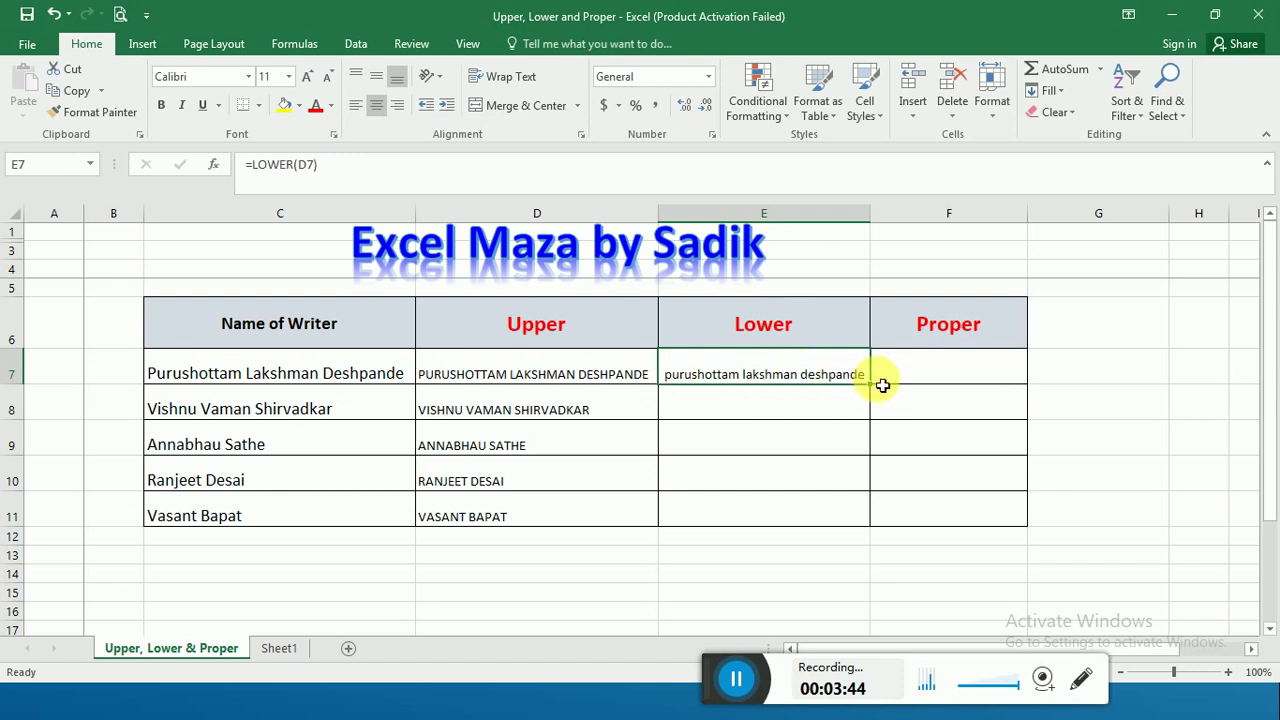
Copy the LOWER formula from E7 into E8:E11 and left-align the lowercase names.
left_click_drag(870, 384, 885, 530)
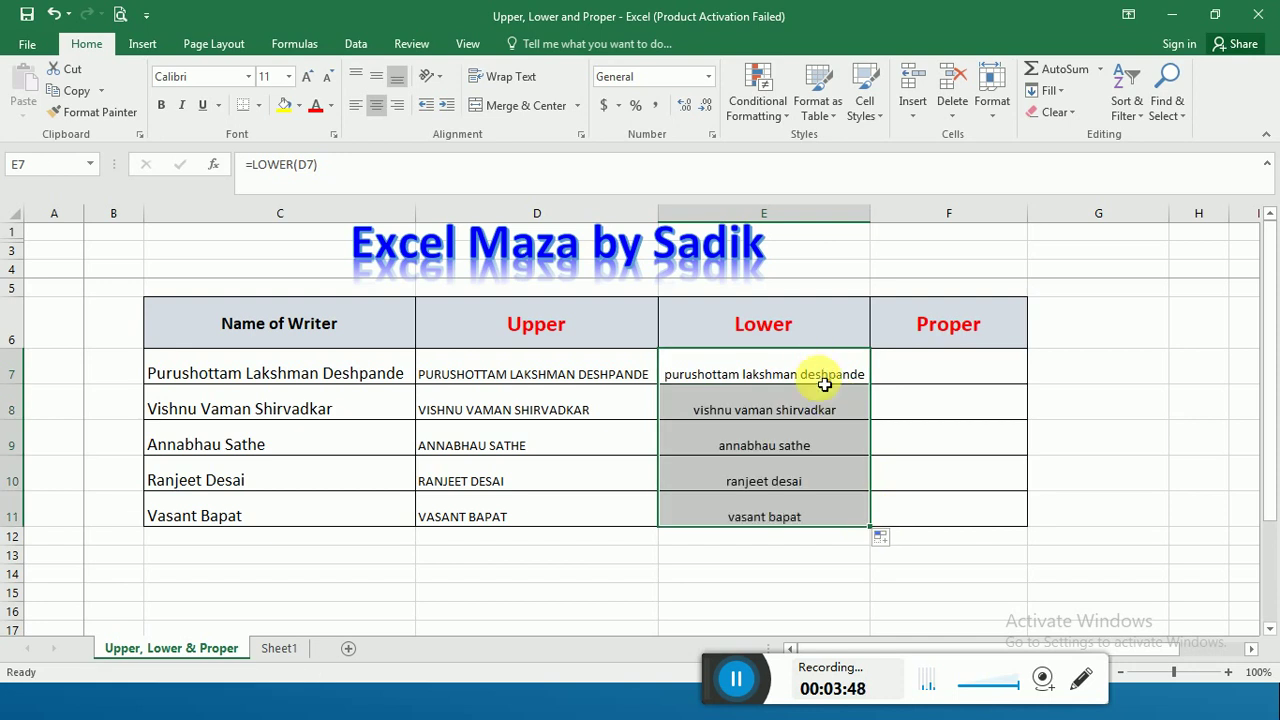
key("ctrl+z")
key("ctrl+c")
left_click_drag(785, 404, 763, 511)
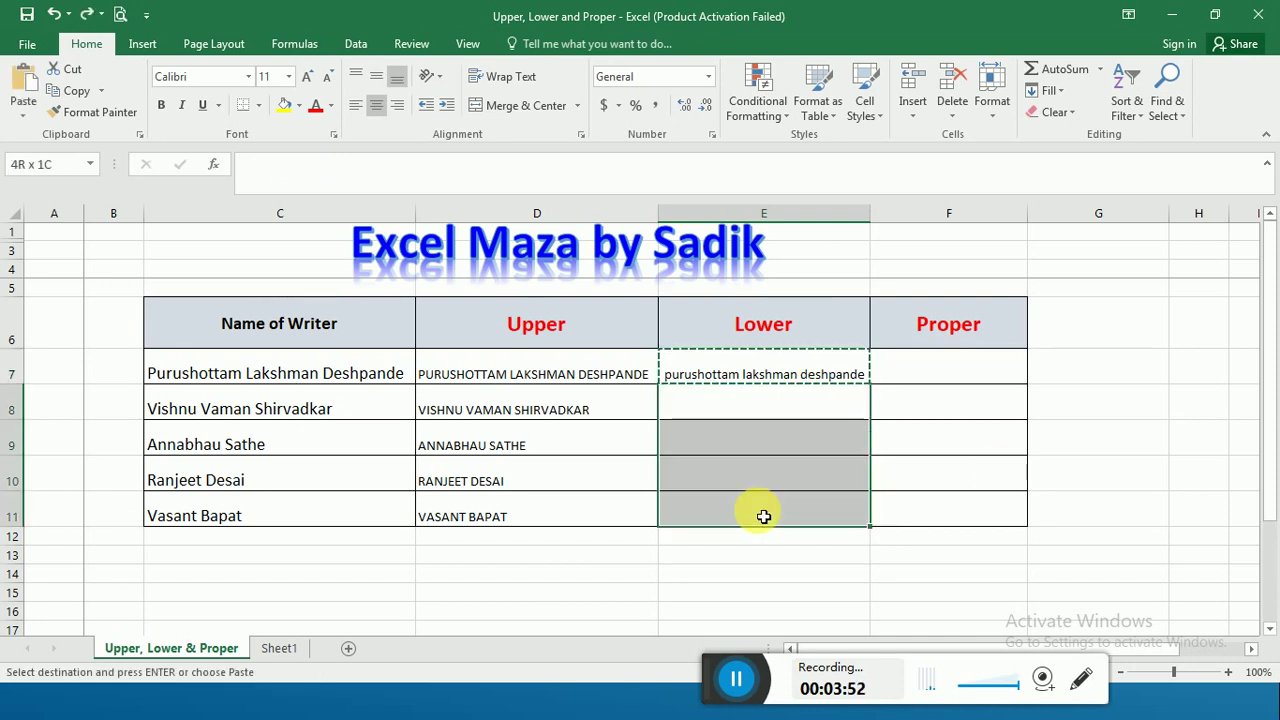
key("ctrl+v")
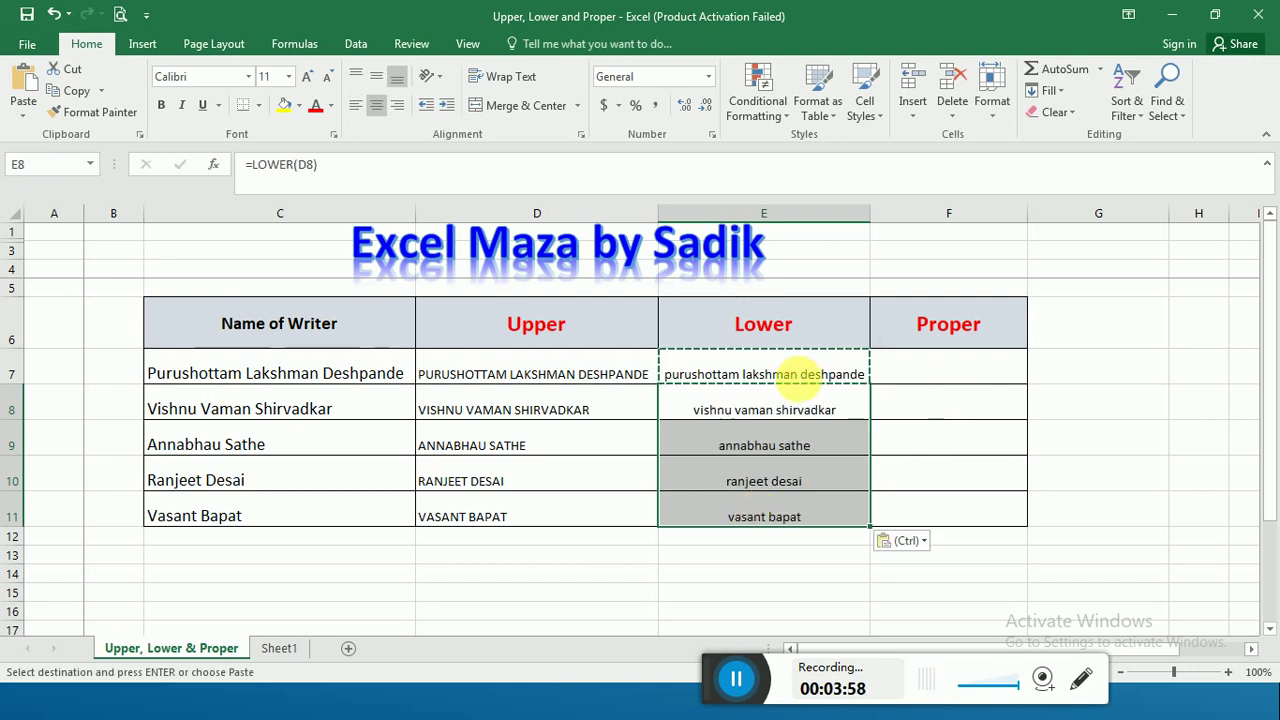
left_click(357, 106)
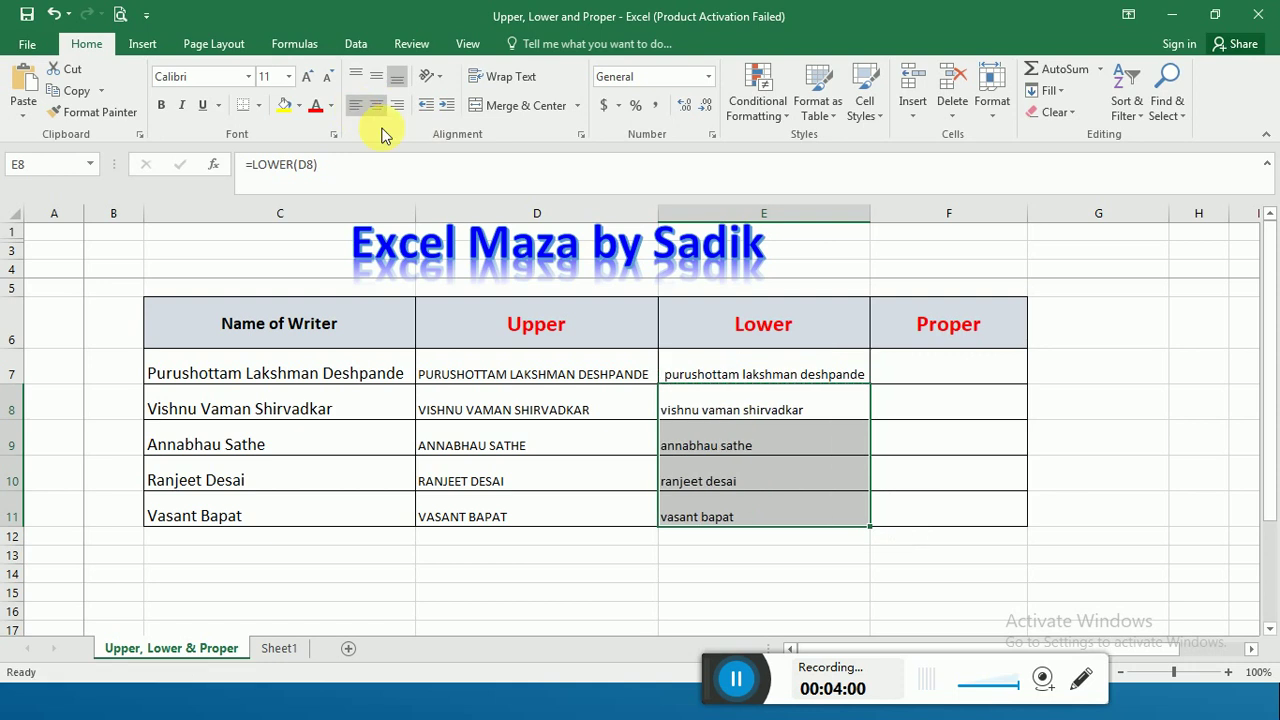
left_click(949, 412)
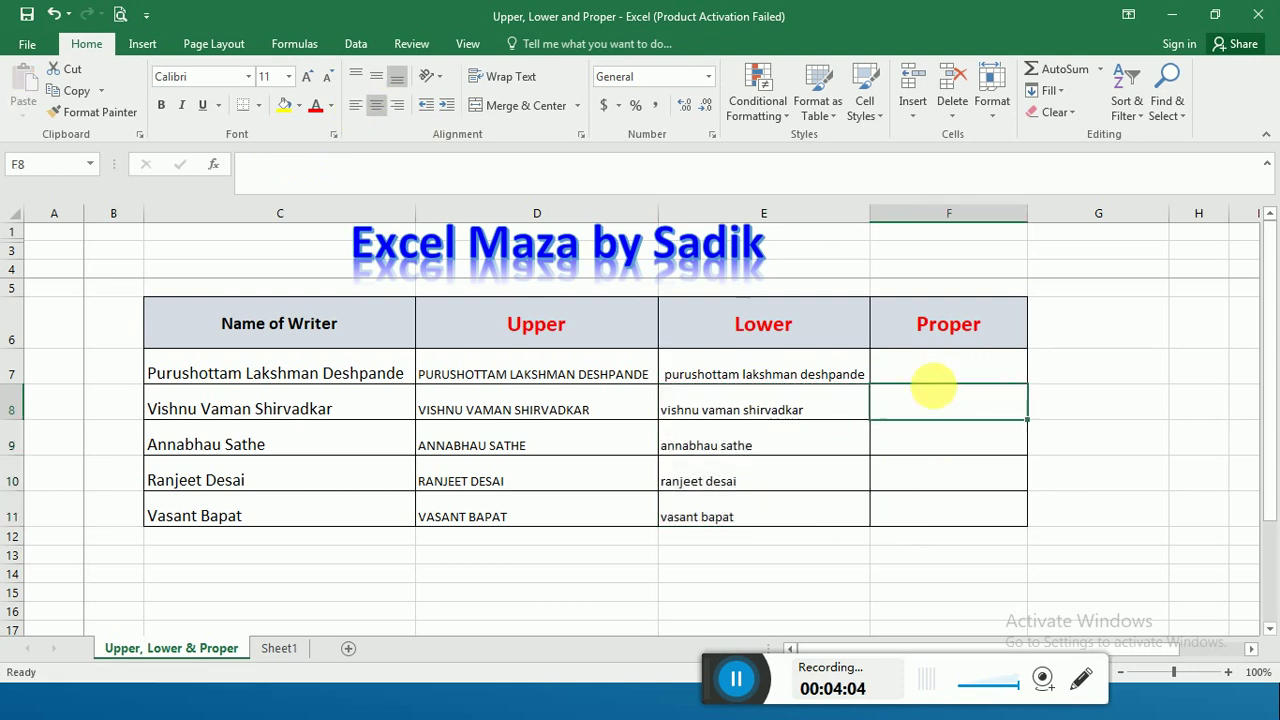
left_click(944, 372)
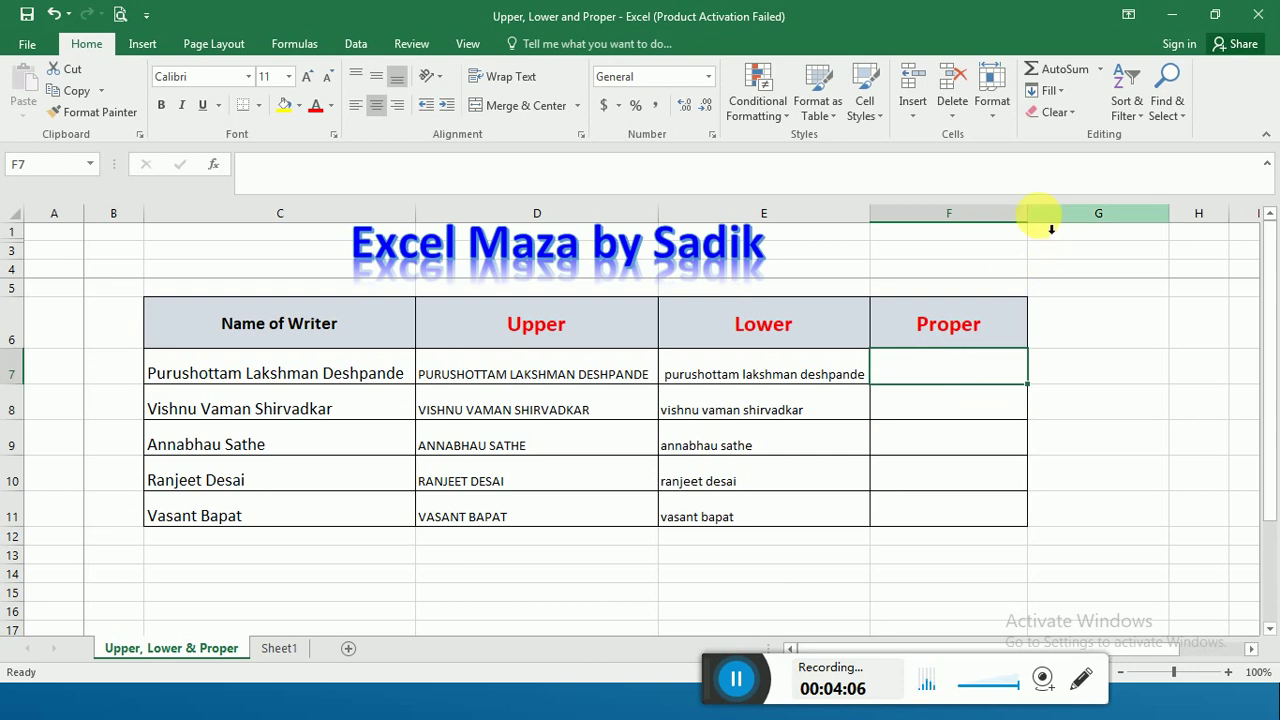
Widen column F and scroll down to the mixed-case names in C20:C24.
left_click_drag(1028, 214, 1055, 218)
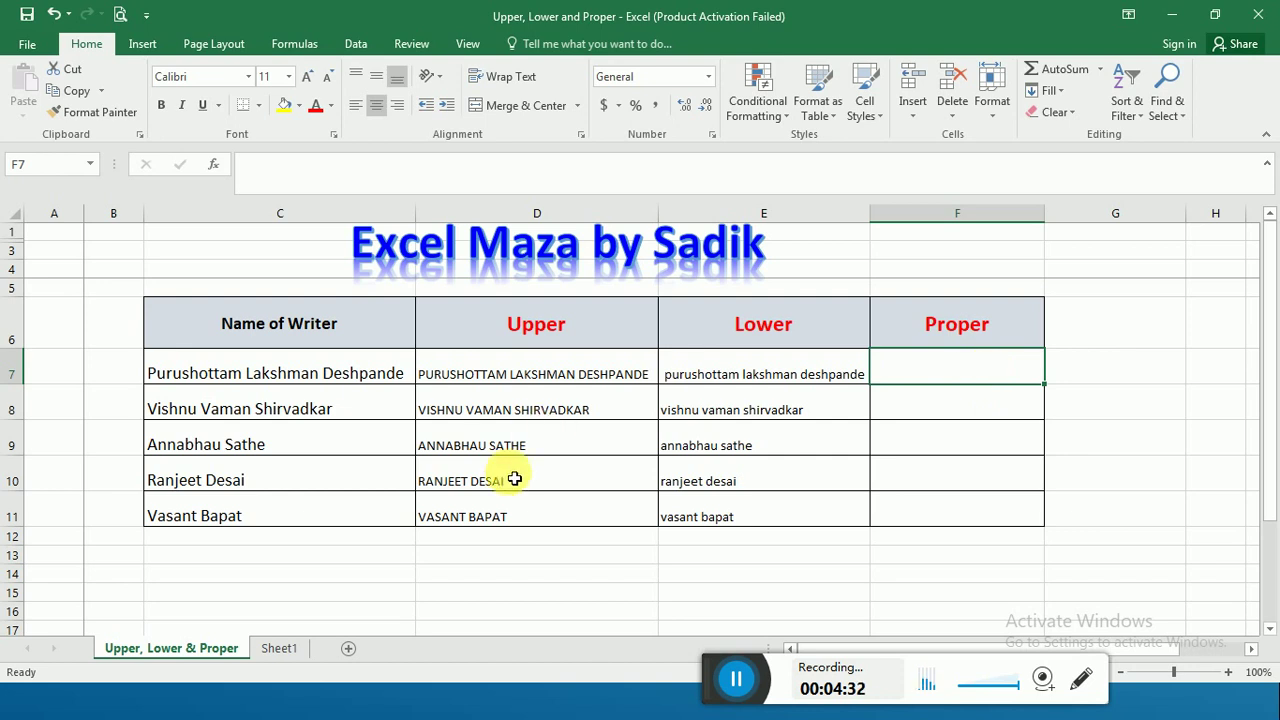
scroll(506, 476, "down", 3)
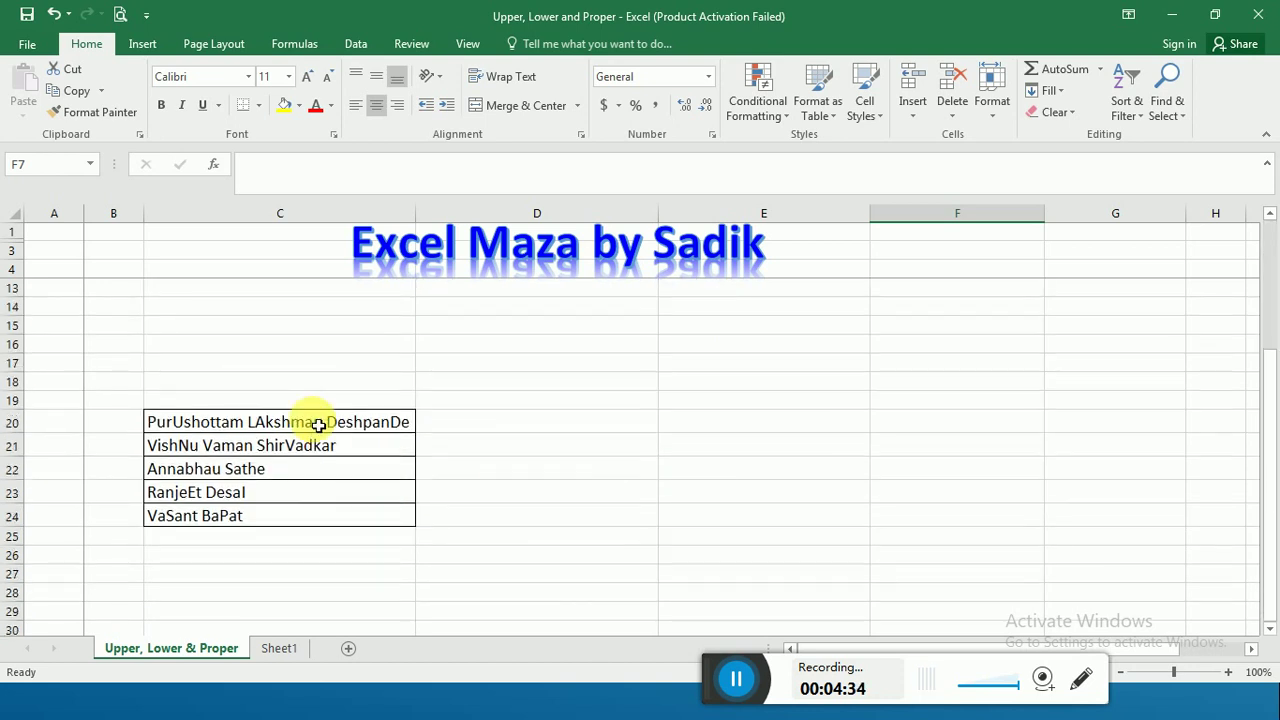
Copy the mixed-case names from C20:C24 and paste them over C7:C11.
left_click_drag(323, 420, 290, 536)
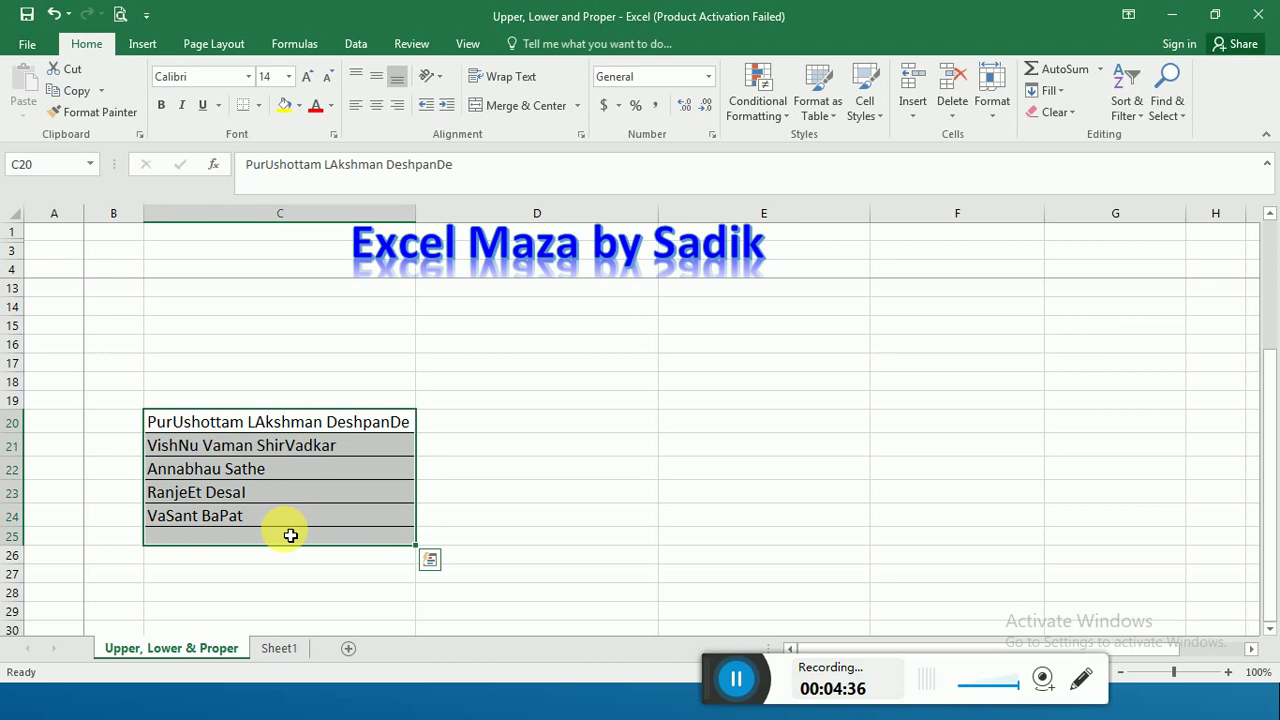
key("shift+Up")
key("ctrl+c")
key("Up")
key("Up")
key("Up")
key("Up")
key("Up")
key("Up")
key("Up")
key("Up")
key("Up")
key("Up")
key("Down")
key("Down")
key("Down")
key("Down")
key("Up")
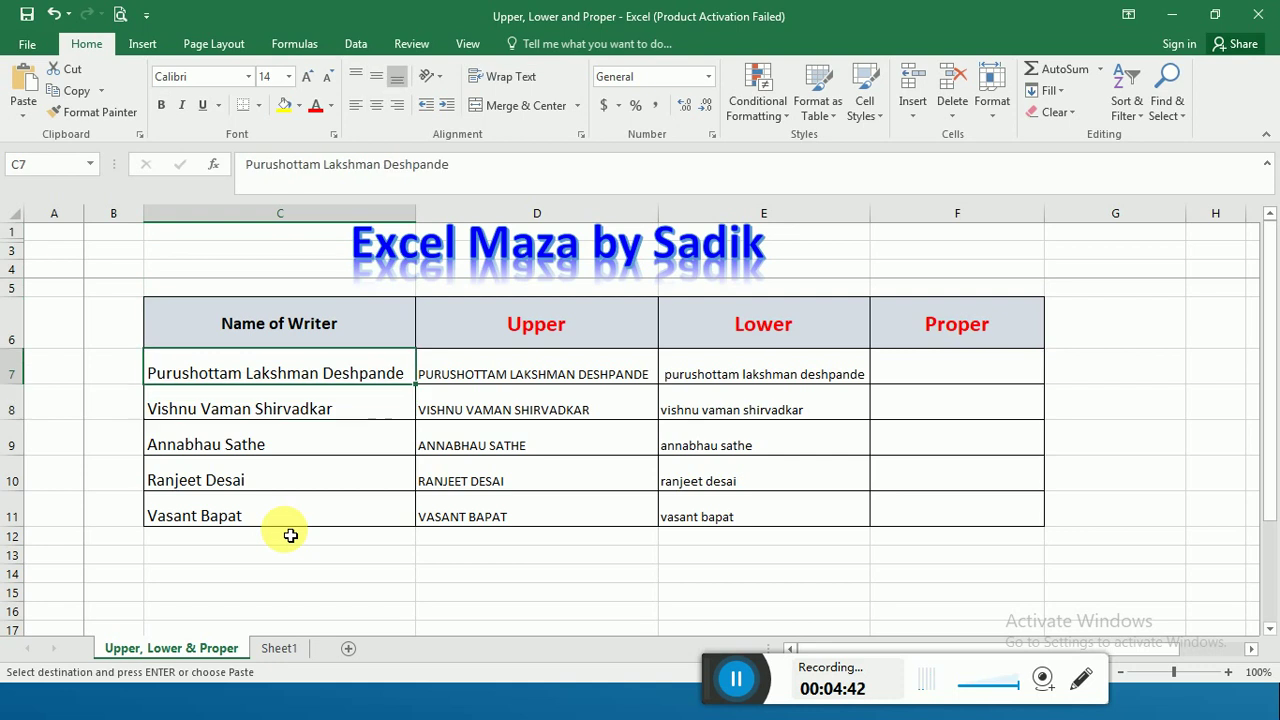
key("ctrl+v")
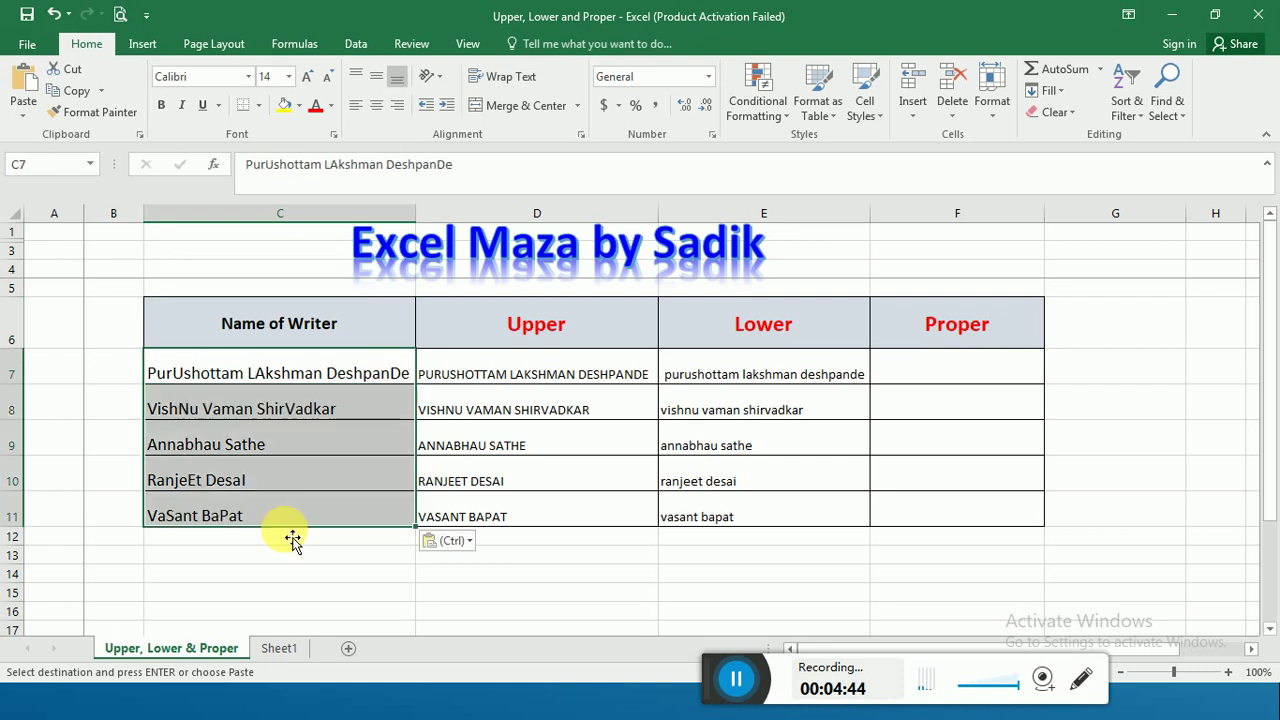
left_click(205, 378)
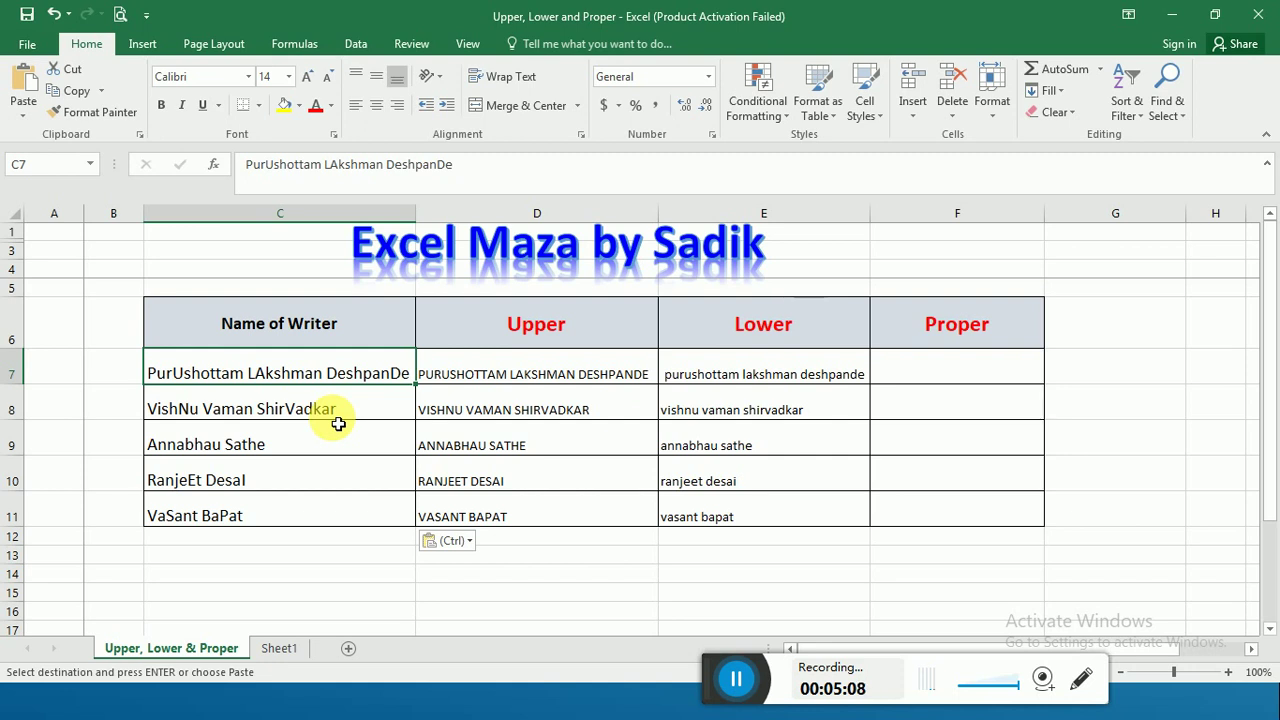
Enter =Proper(C7) in F7 to show the first name with initial capitals.
left_click(926, 373)
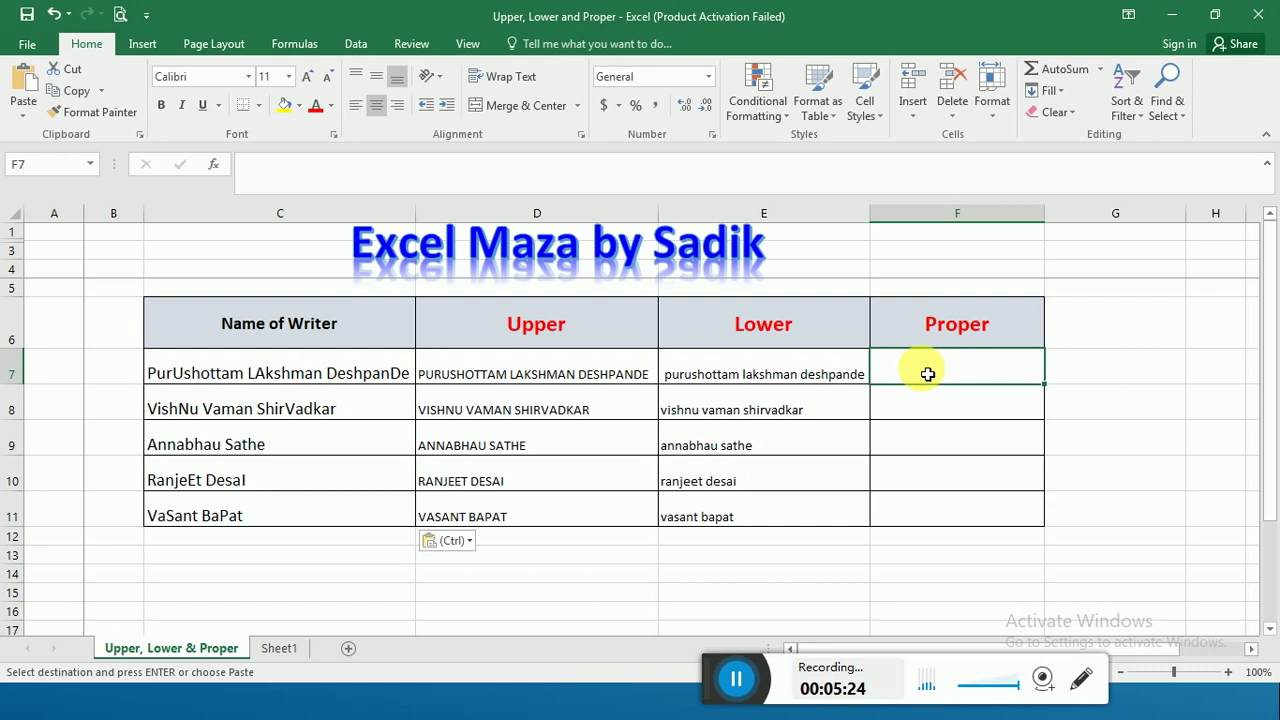
type("=")
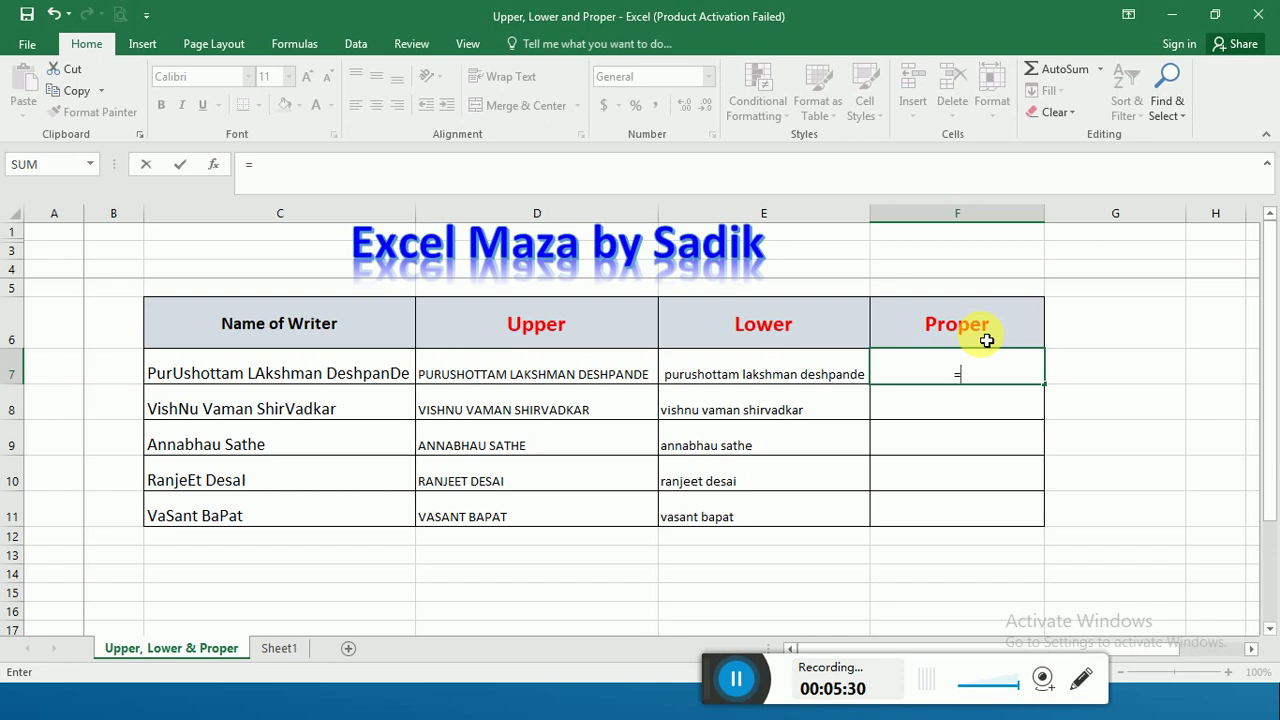
type("Proper(")
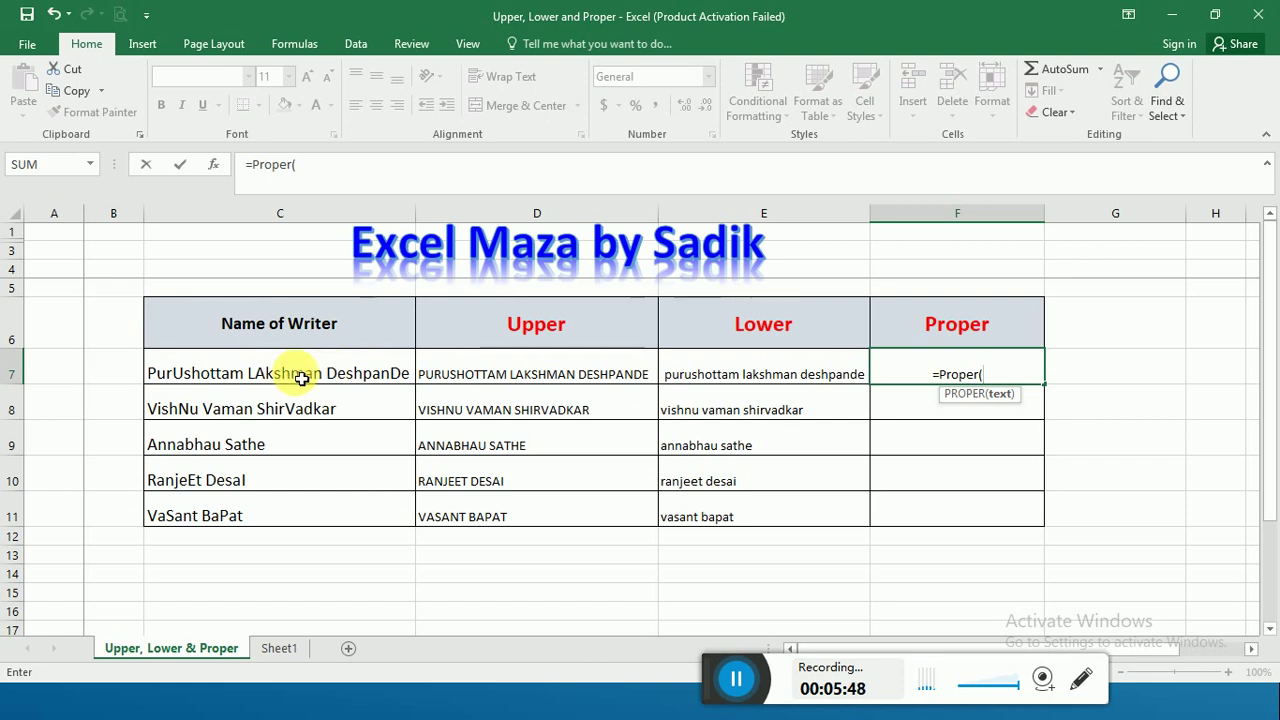
left_click(301, 378)
type(")")
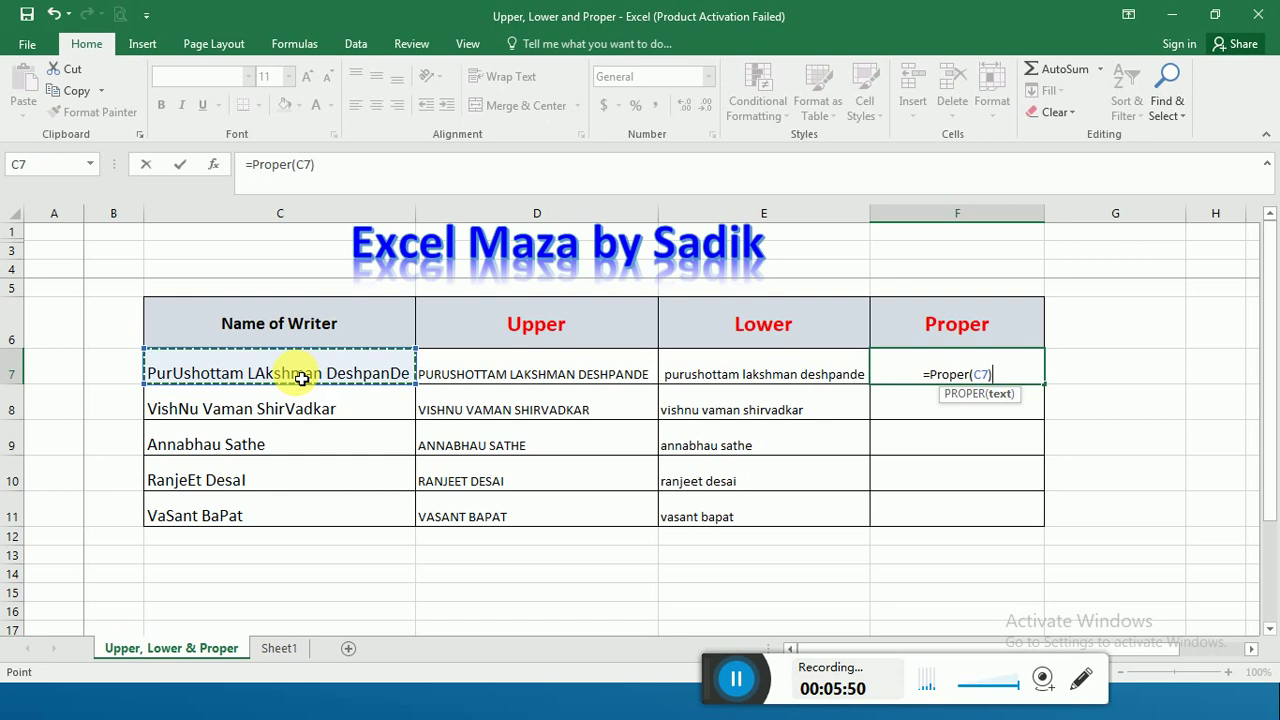
key("ctrl+Return")
key("Return")
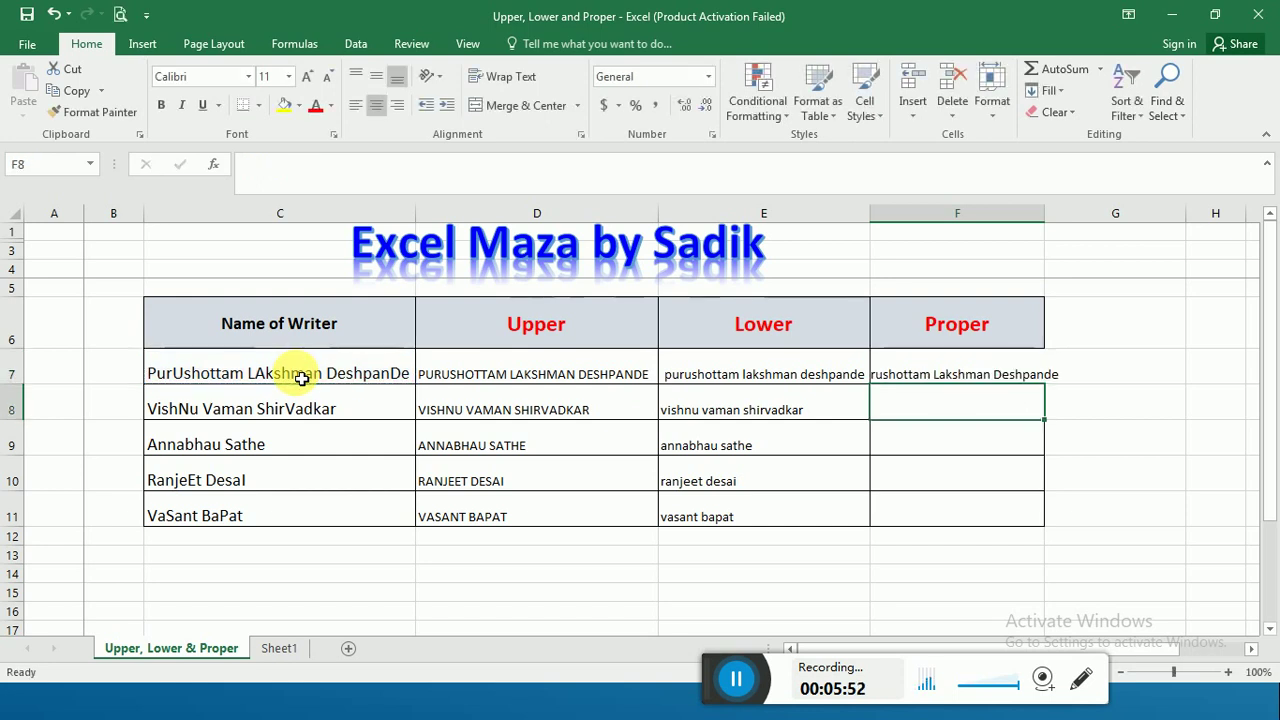
Autofit column F, paste the PROPER formula into F8:F11, and left-align the names.
double_click(1045, 215)
left_click(991, 377)
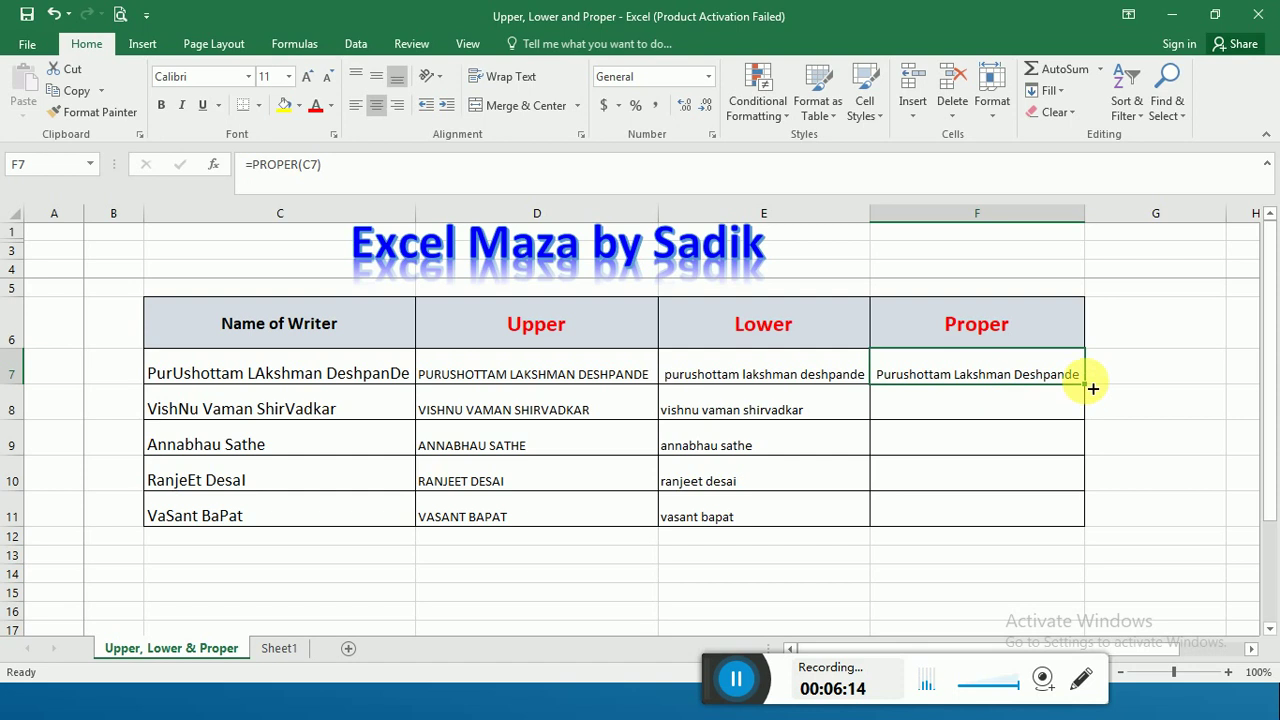
key("ctrl+c")
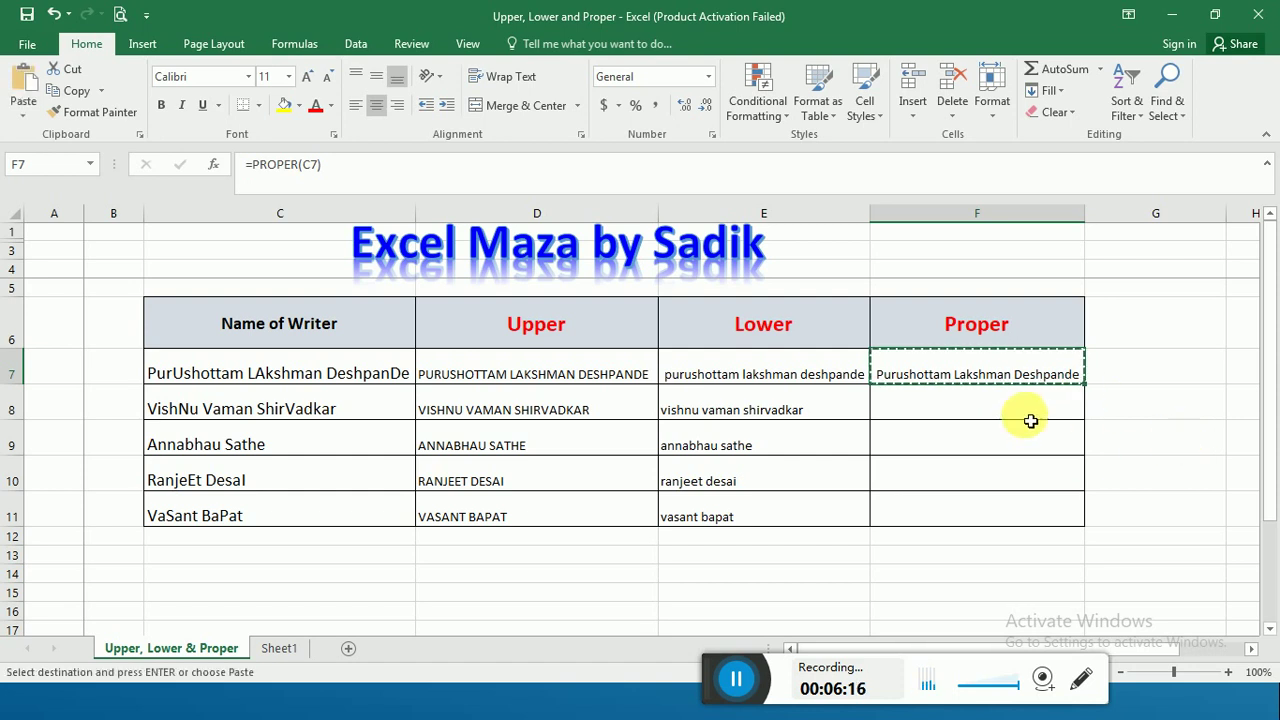
left_click_drag(1025, 420, 1008, 527)
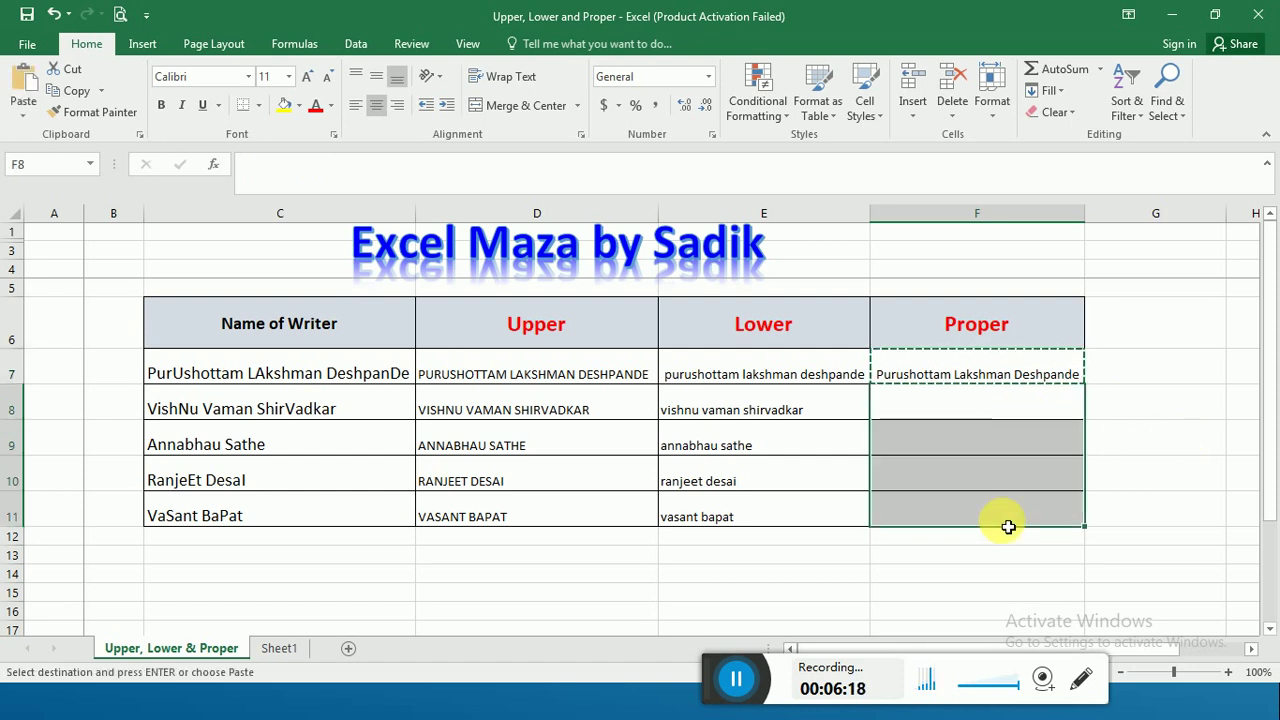
key("ctrl+v")
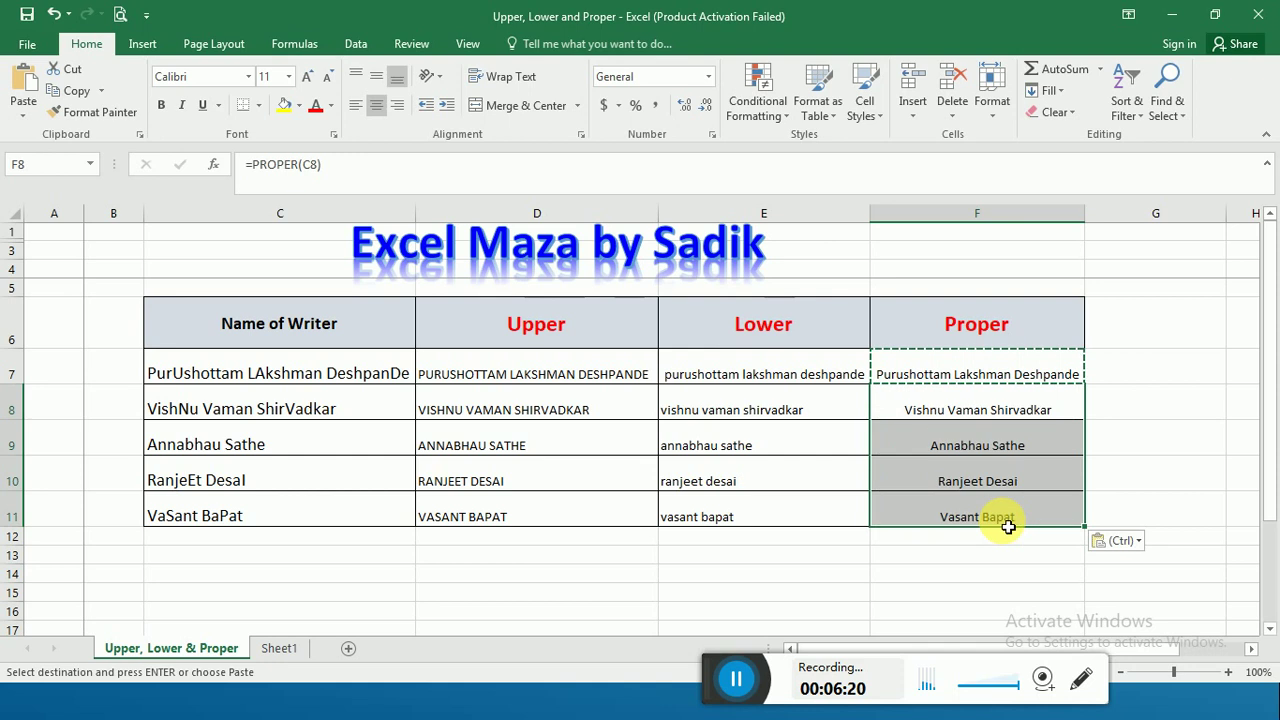
left_click(355, 105)
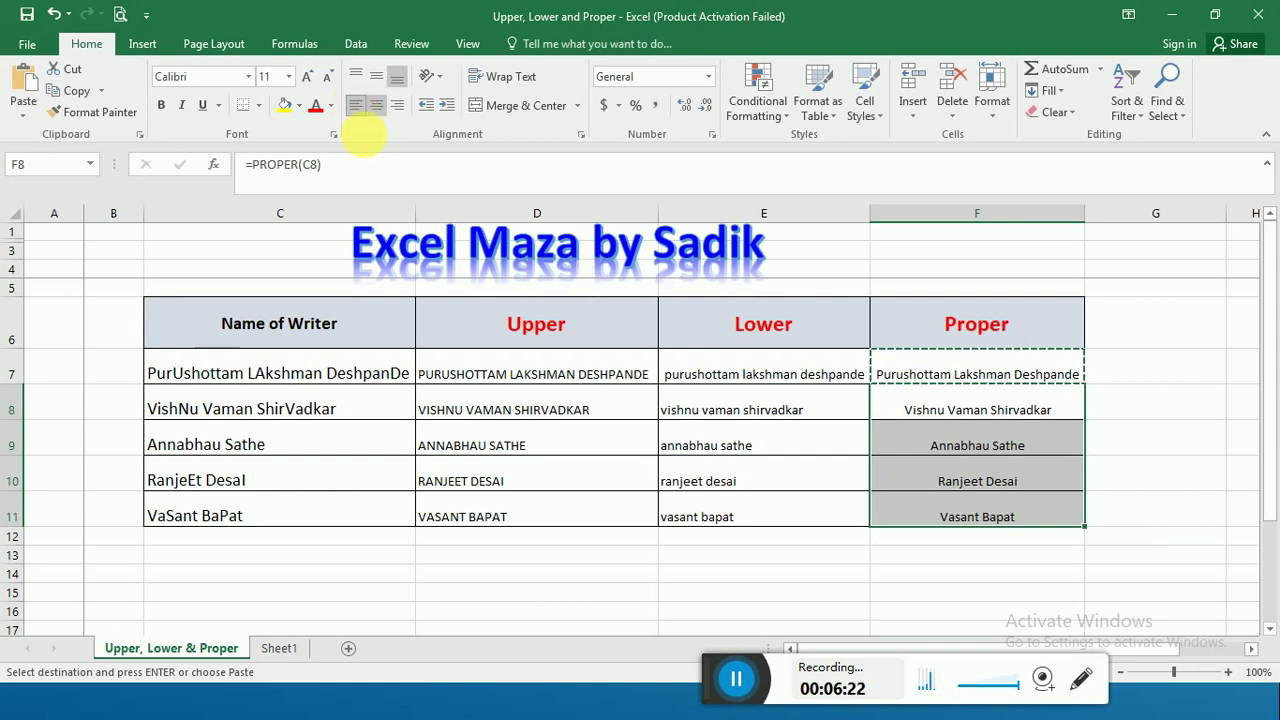
left_click(1155, 432)
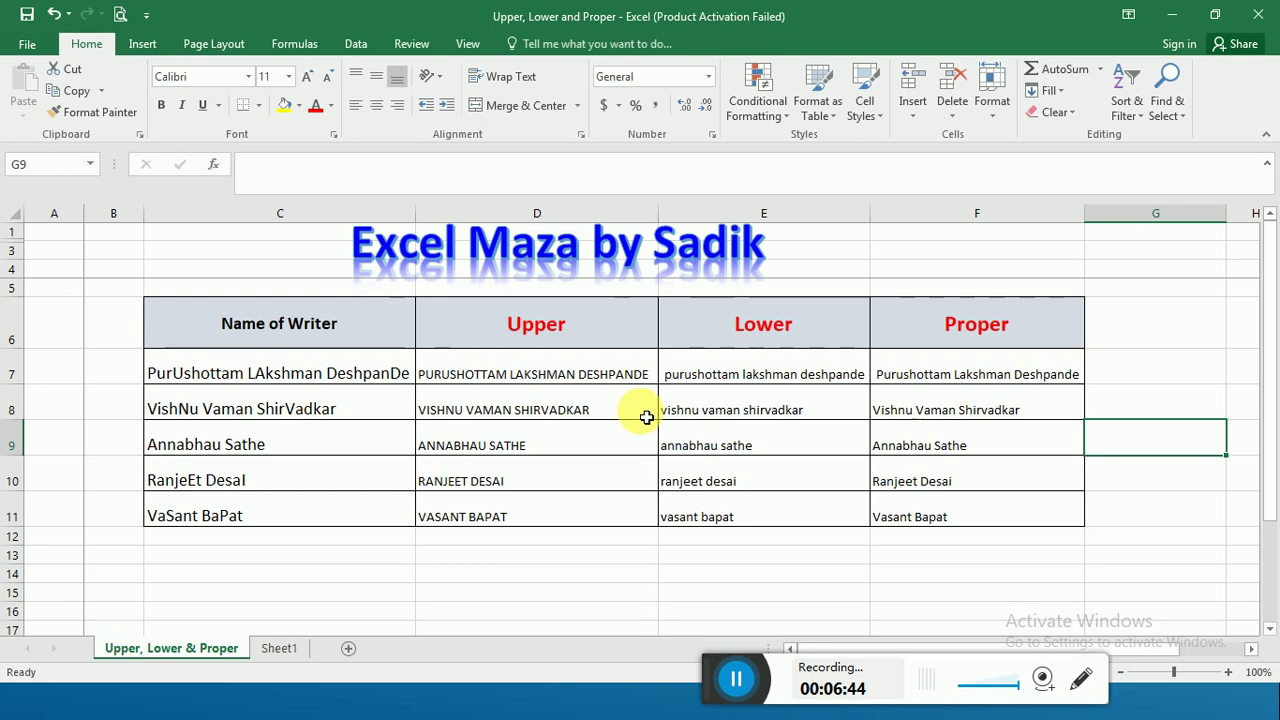
left_click(531, 430)
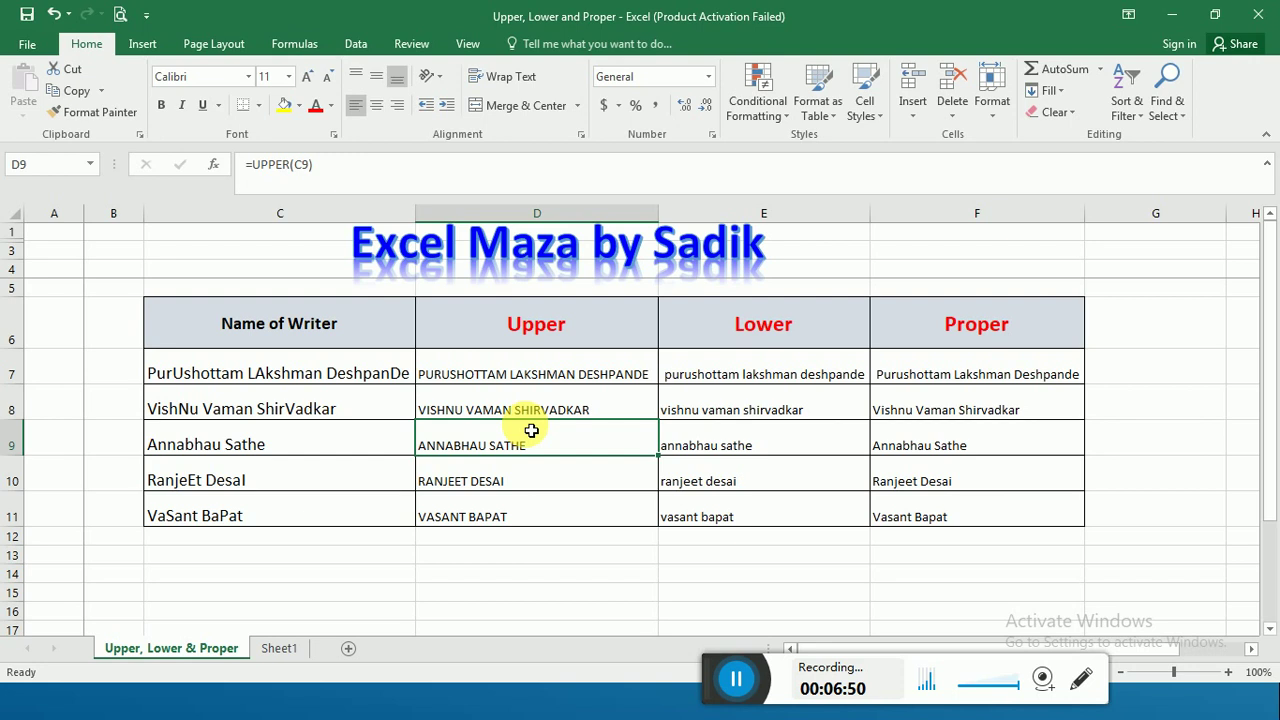
left_click(565, 538)
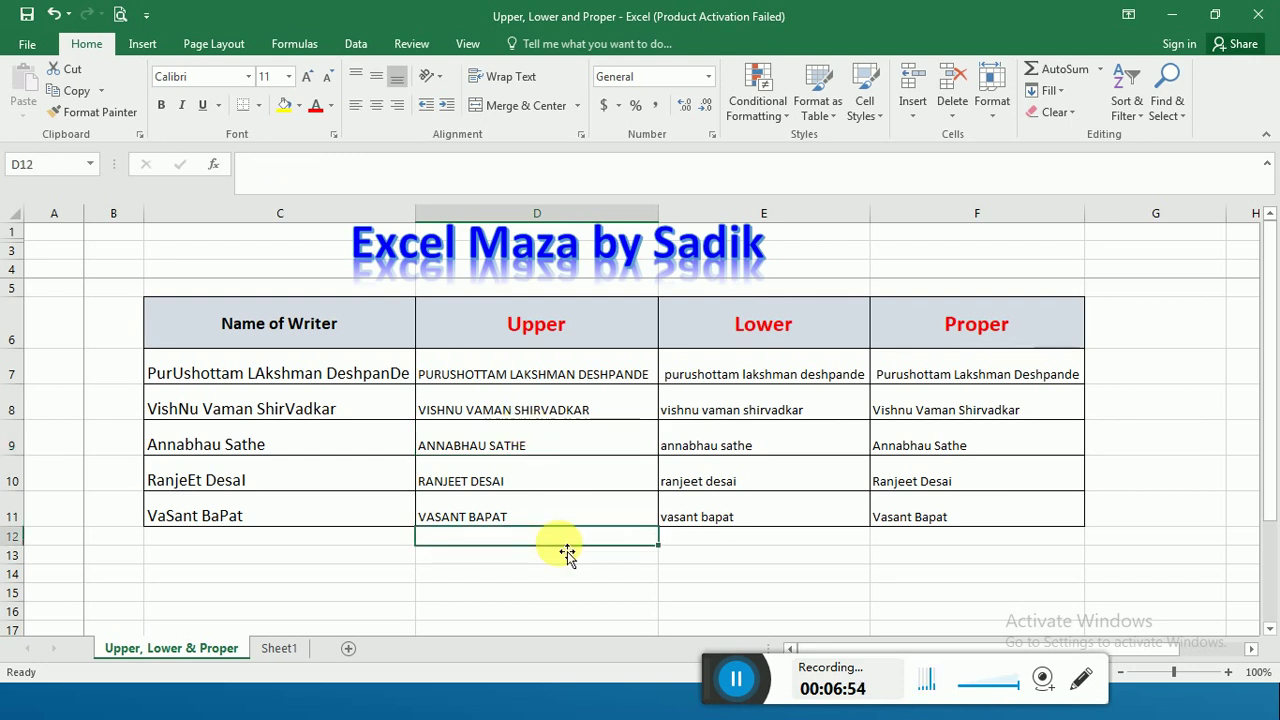